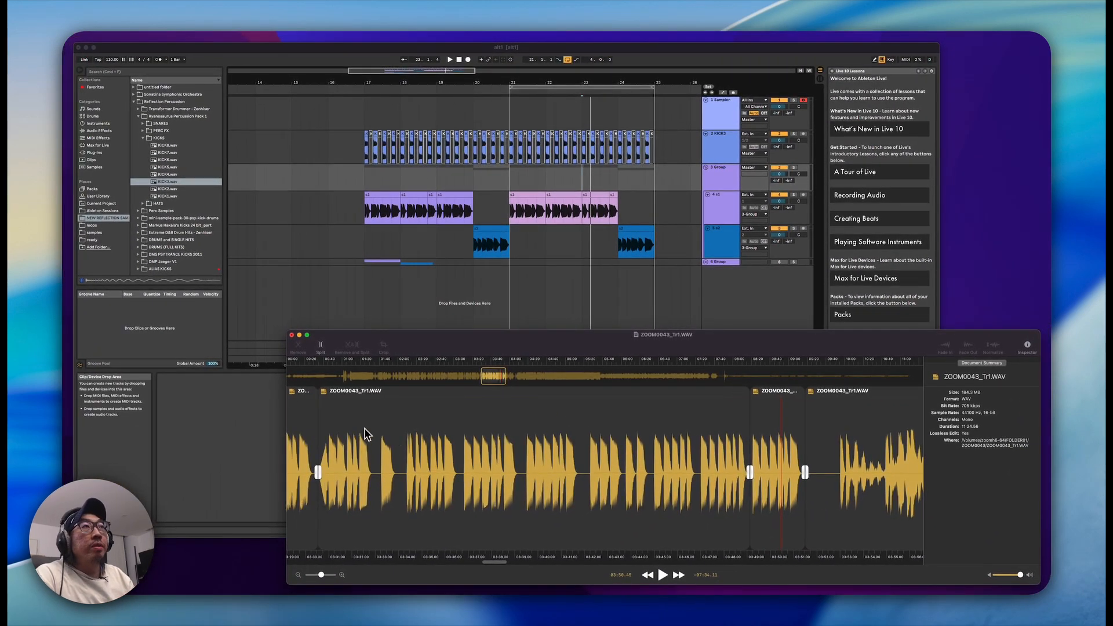
# Review the ZOOM0043_Tr1.WAV recording back through the long first clip and return to the short split clips
pyautogui.hscroll(-5, 368, 434)
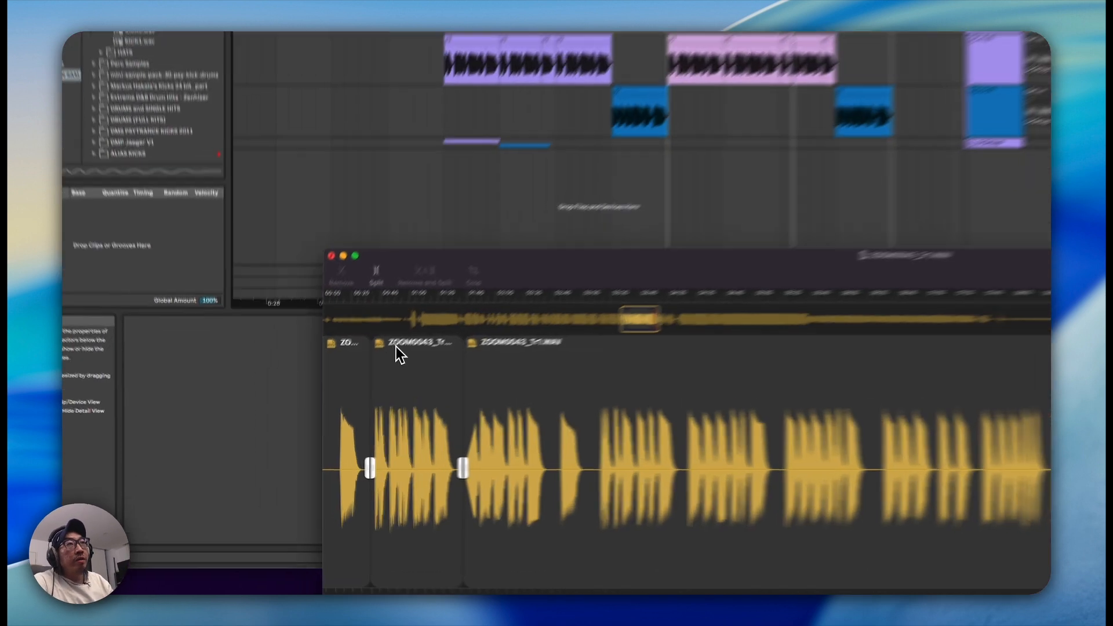
pyautogui.moveTo(331, 398); pyautogui.dragTo(455, 405)
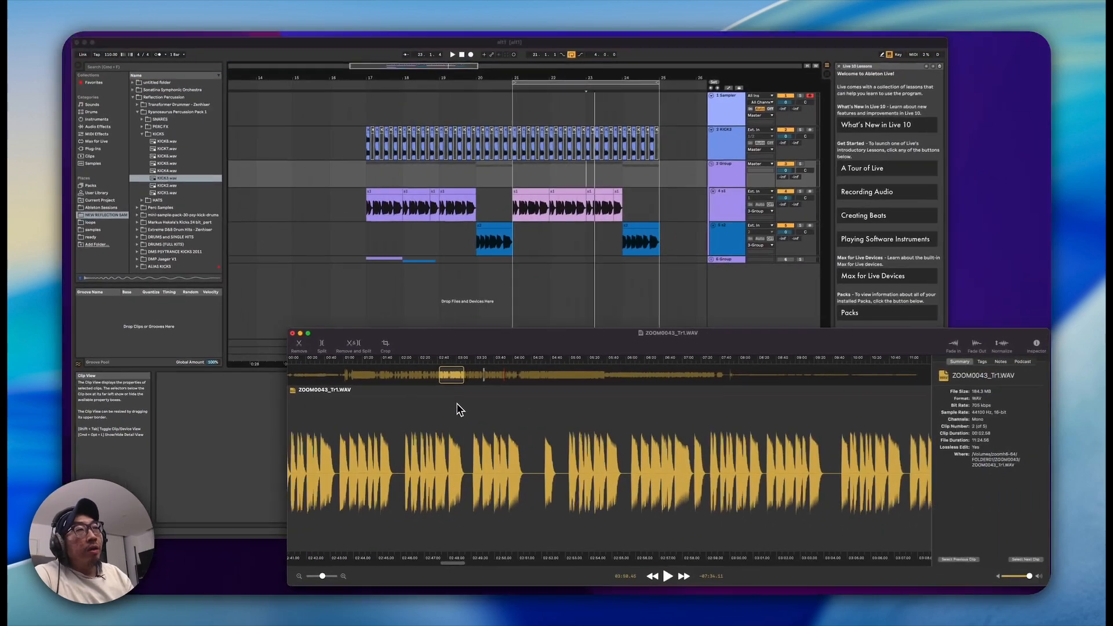
pyautogui.hscroll(-5, 455, 406)
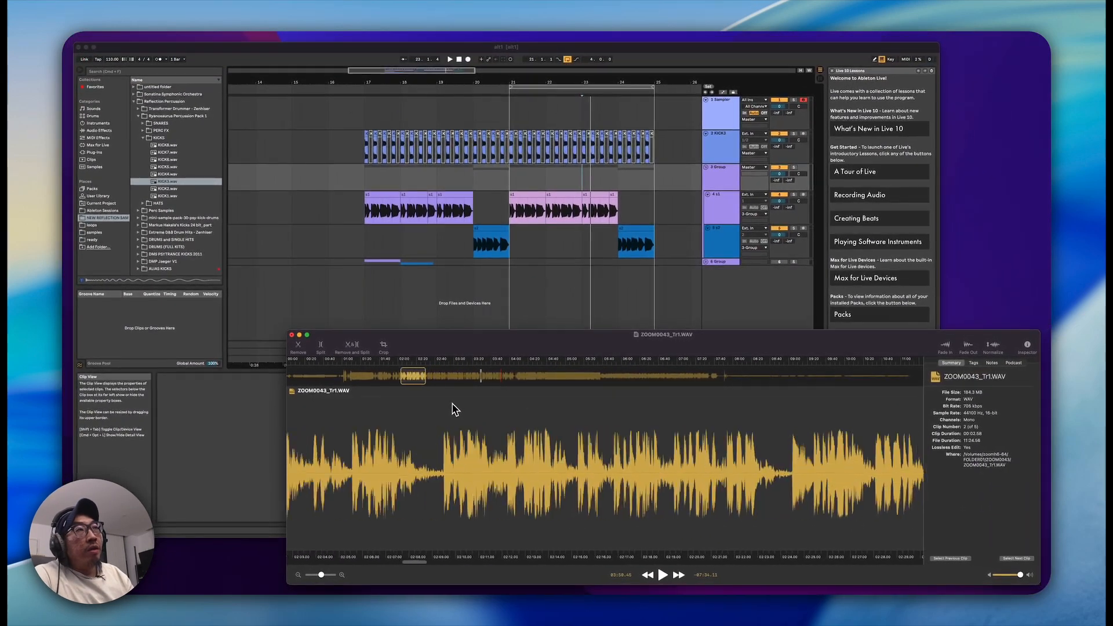
pyautogui.hscroll(-3, 455, 410)
pyautogui.click(344, 395)
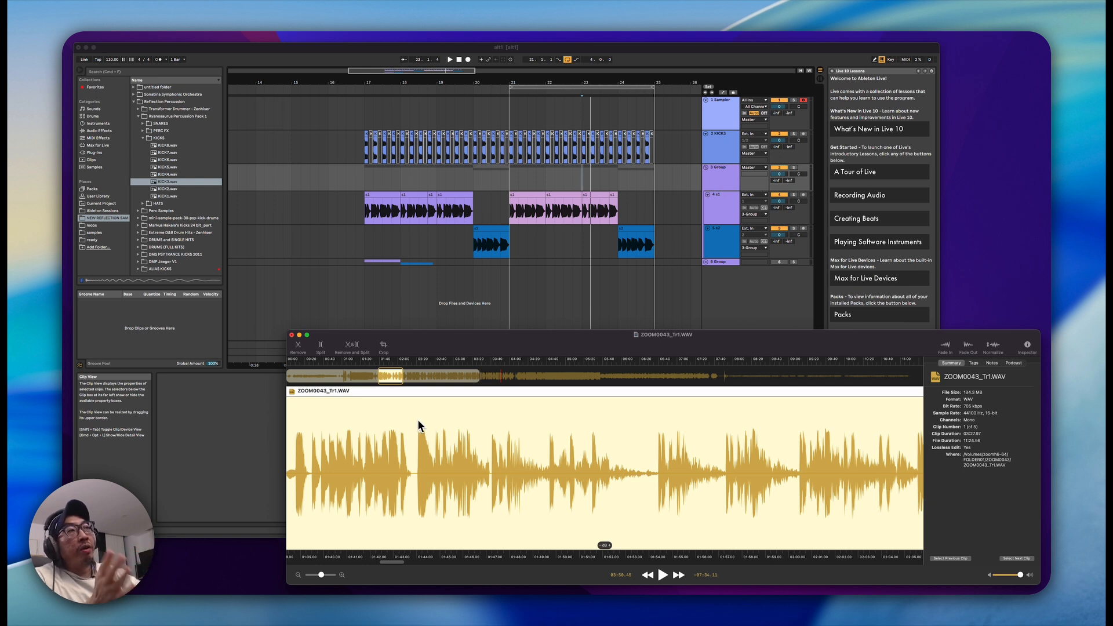
pyautogui.hscroll(15, 609, 440)
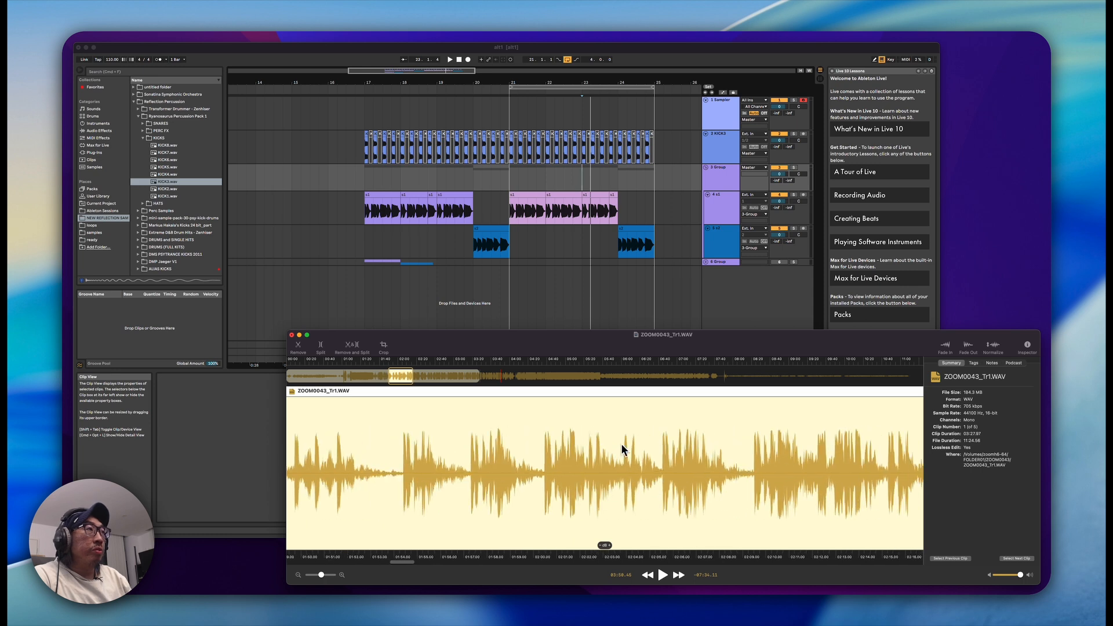
pyautogui.hscroll(6, 618, 443)
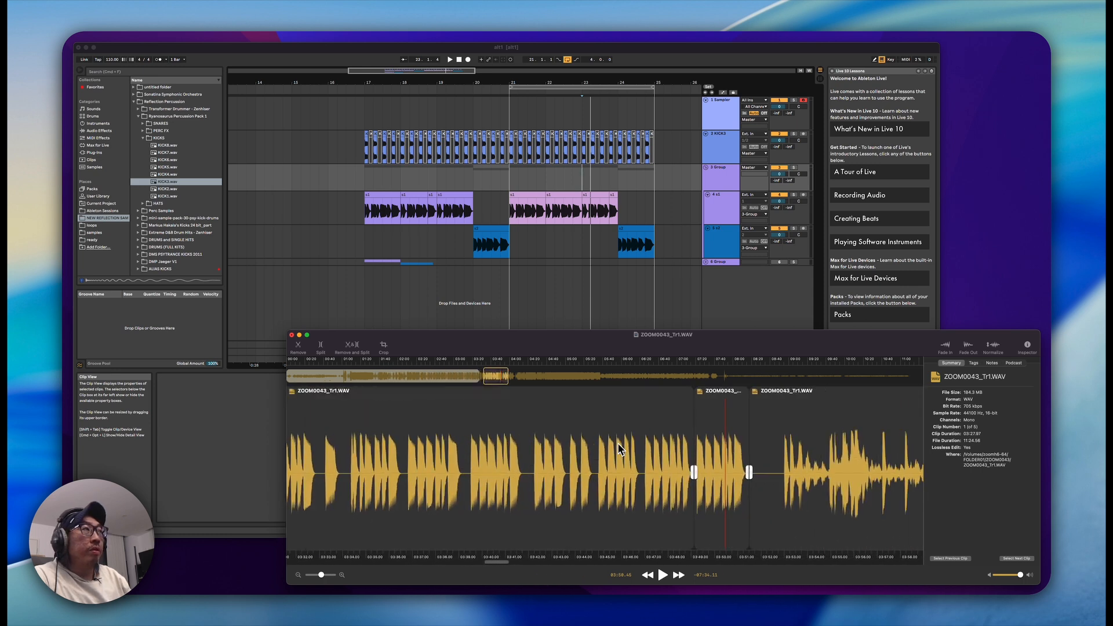
# Play back the earlier short split clip at about 03:28 in ZOOM0043_Tr1.WAV
pyautogui.hscroll(-2, 370, 313)
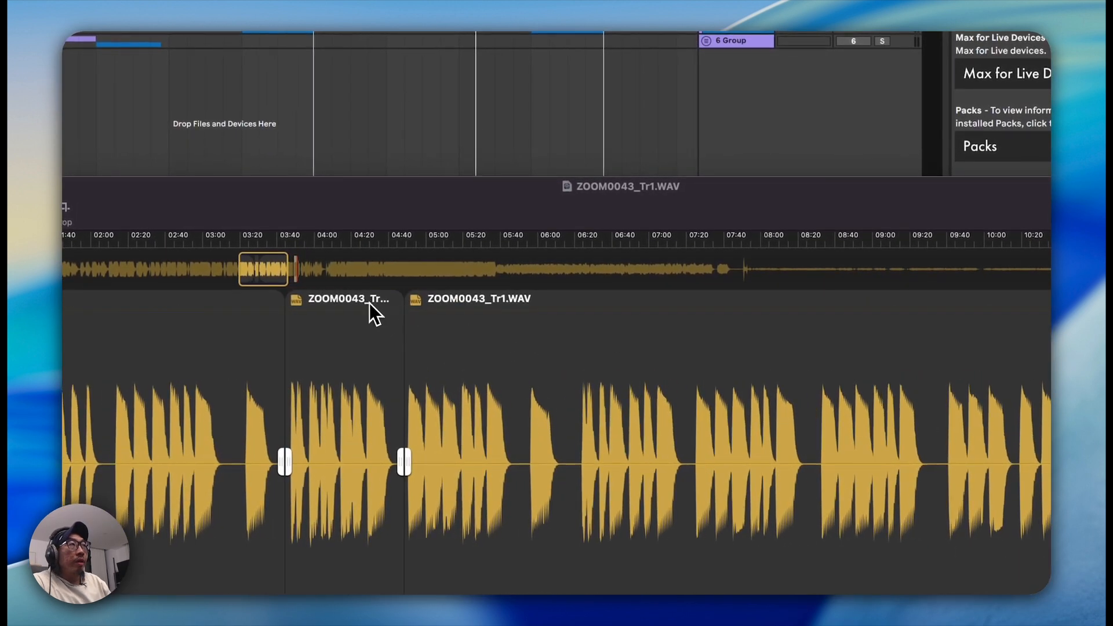
pyautogui.click(330, 323)
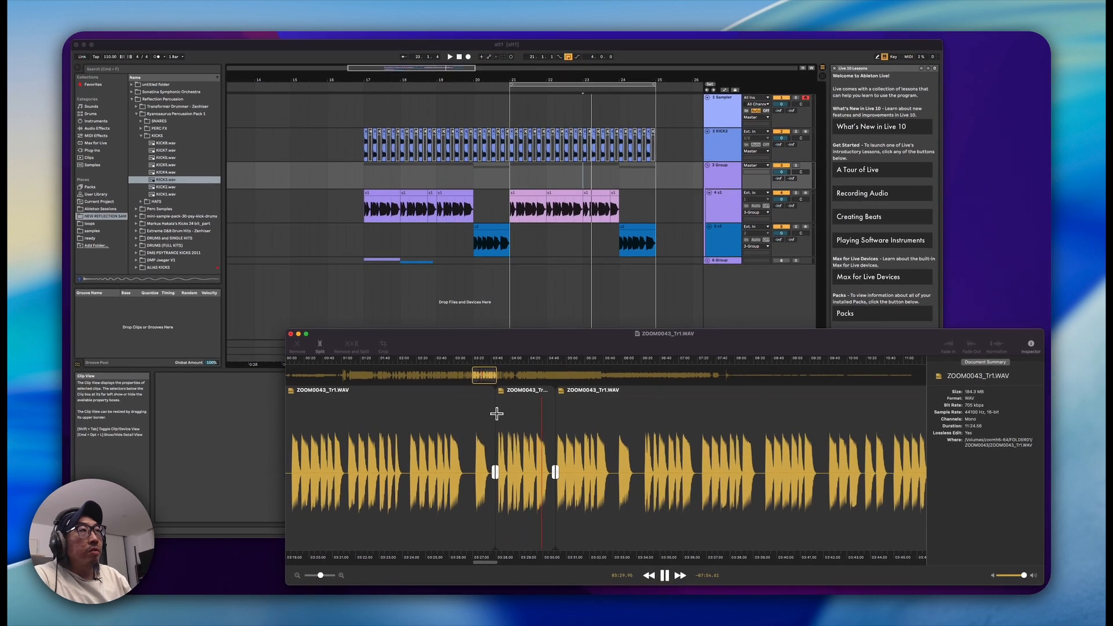
pyautogui.press('space')
# Play the second short split clip, starting at about 03:49, and select that clip
pyautogui.hscroll(5, 499, 408)
pyautogui.hscroll(1, 501, 414)
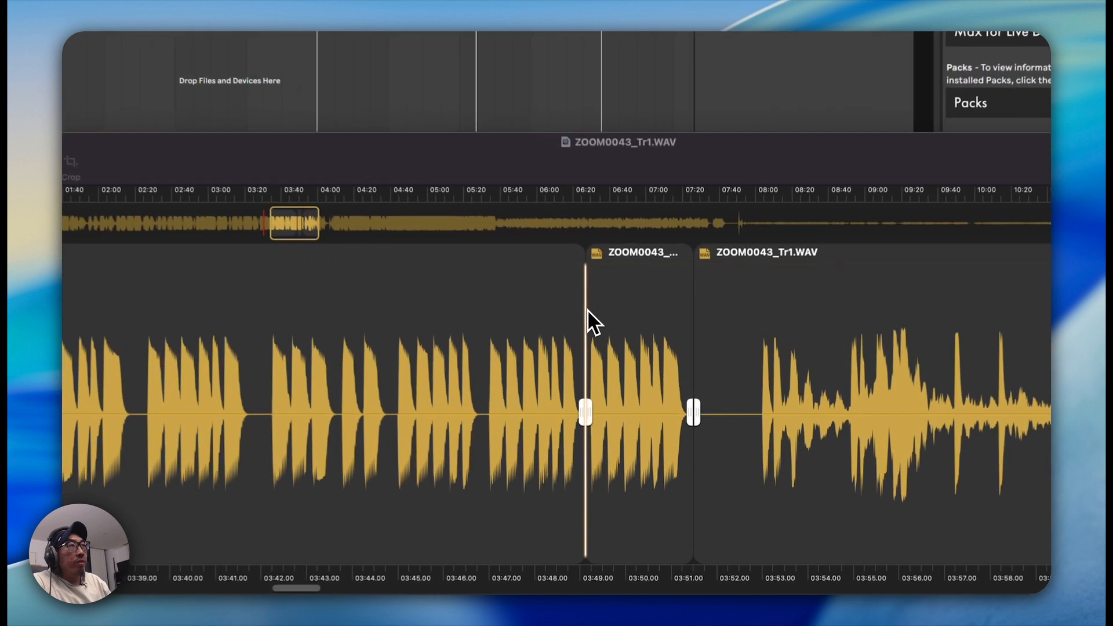
pyautogui.hscroll(-10, 648, 427)
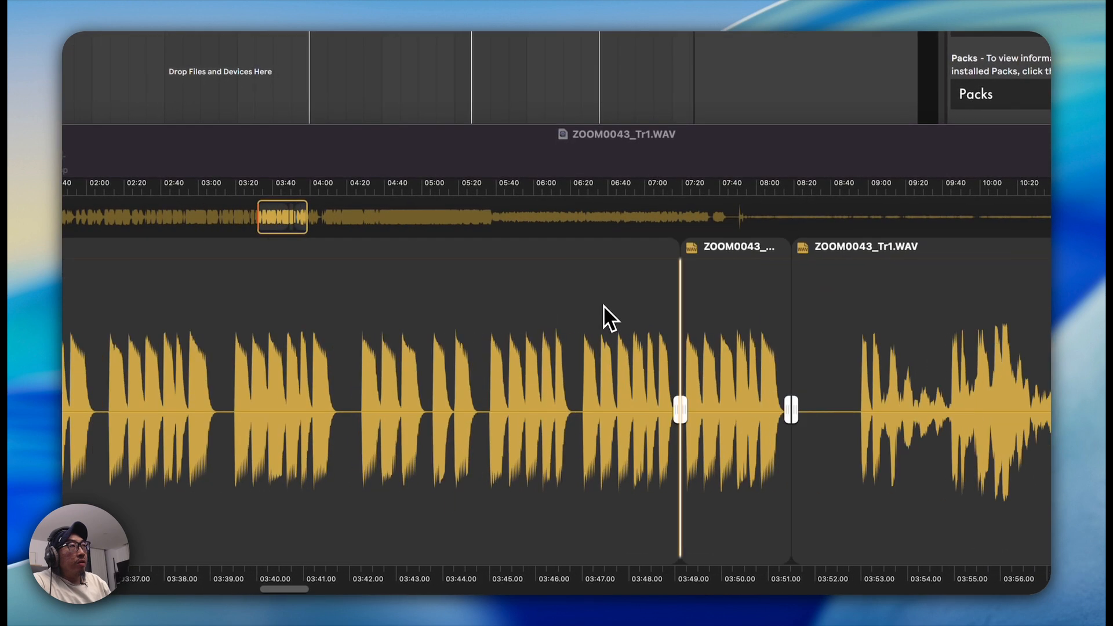
pyautogui.click(518, 309)
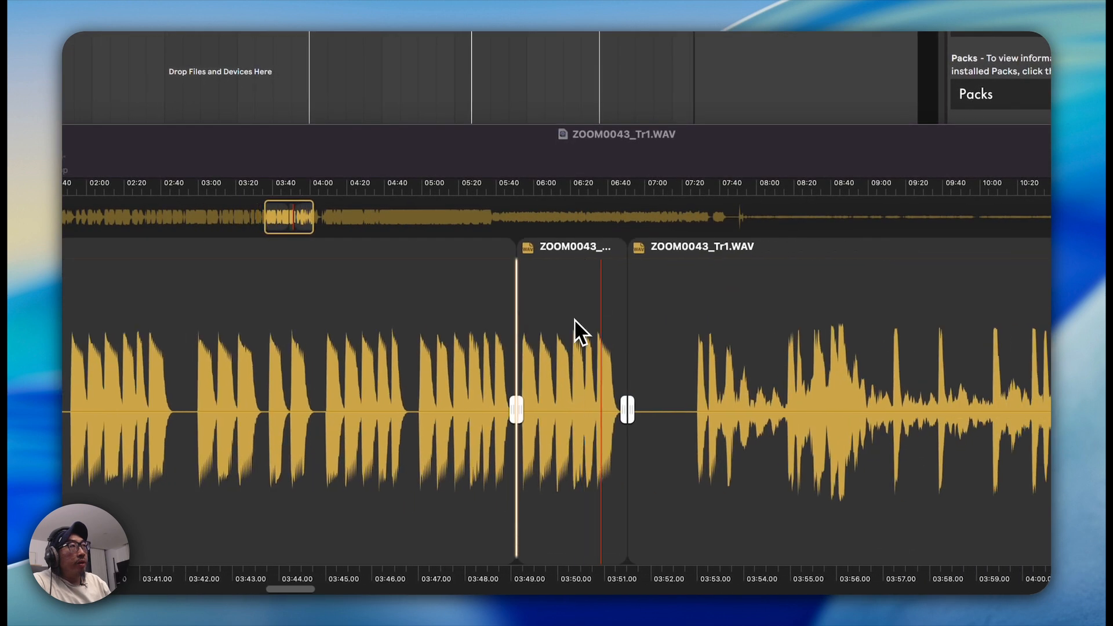
pyautogui.click(516, 320)
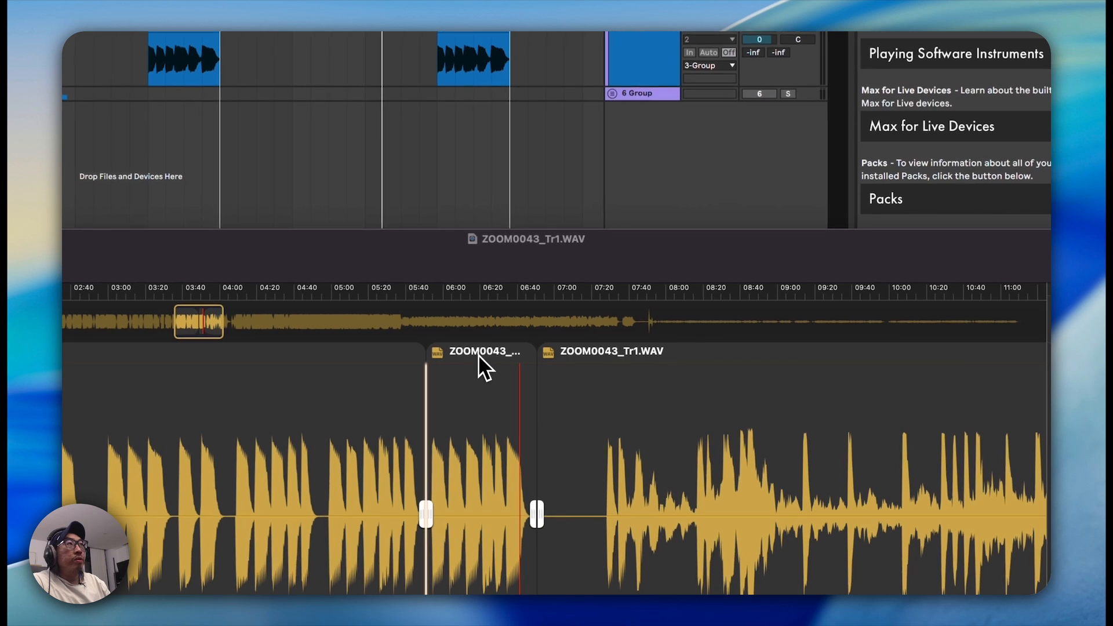
pyautogui.click(485, 351)
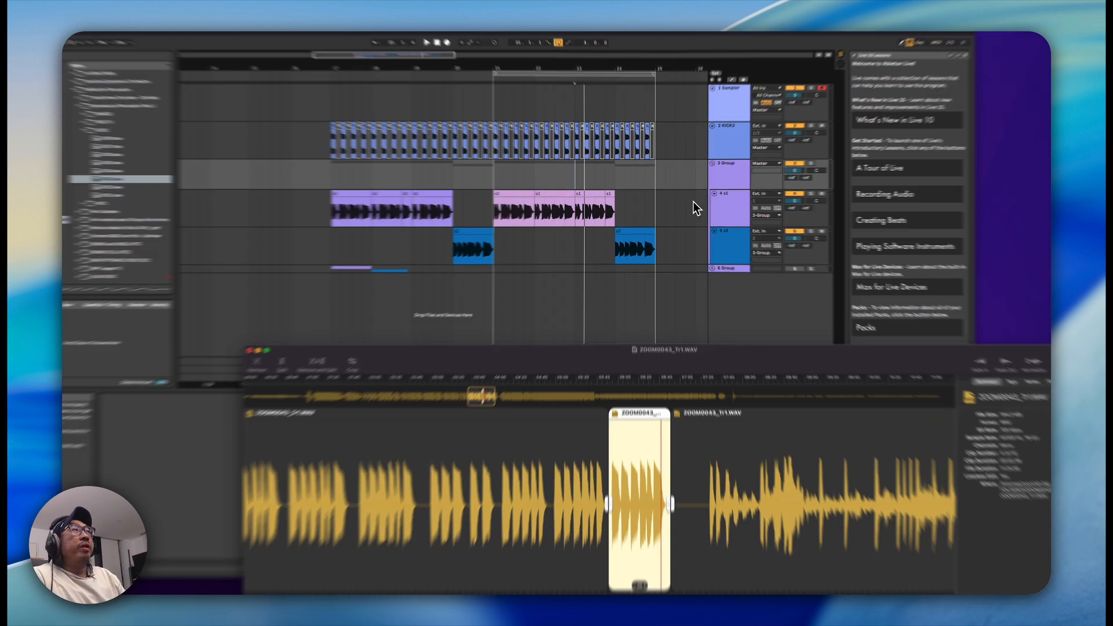
# Switch to Ableton Live, inspect the s1 and s2 tracks, and open the s2 clip at bar 24 and the s1 clip at bar 21
pyautogui.click(690, 204)
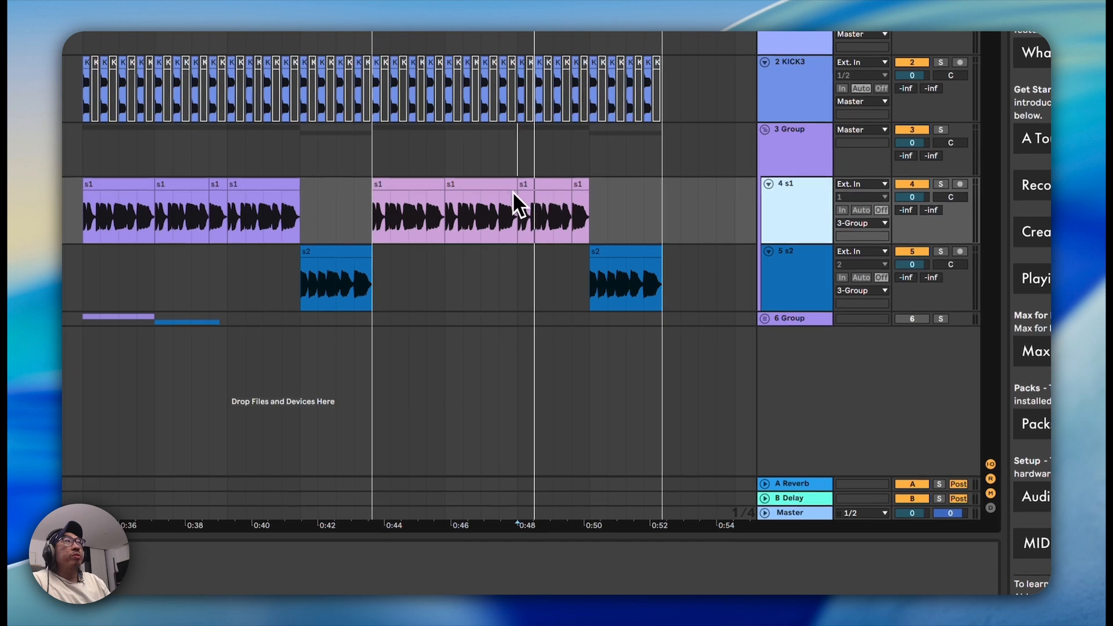
pyautogui.moveTo(502, 193)
pyautogui.click(802, 286)
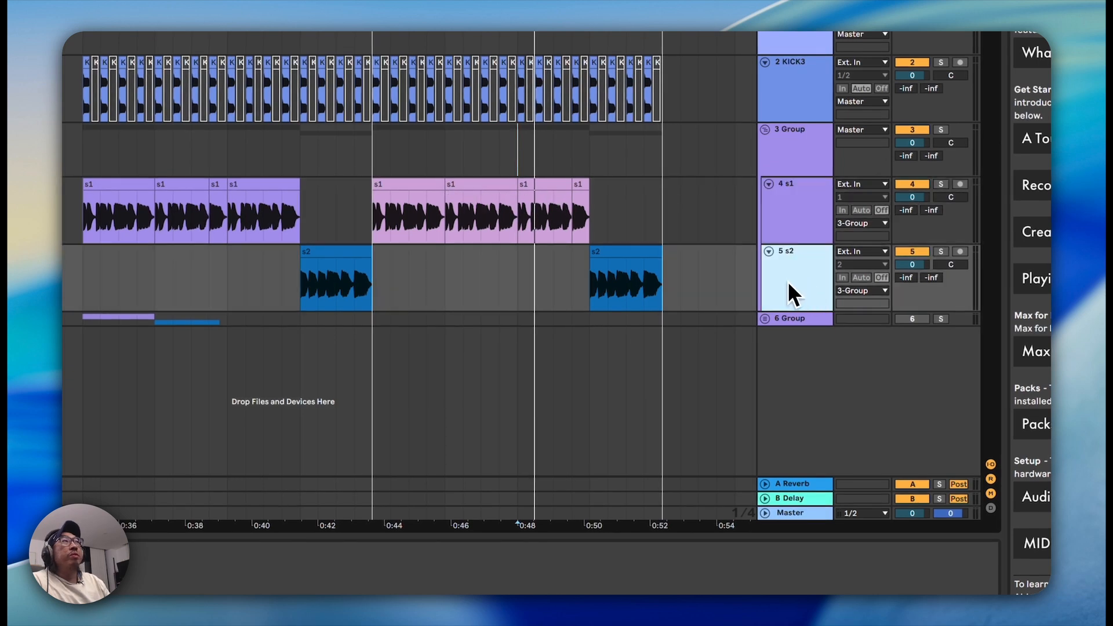
pyautogui.click(633, 251)
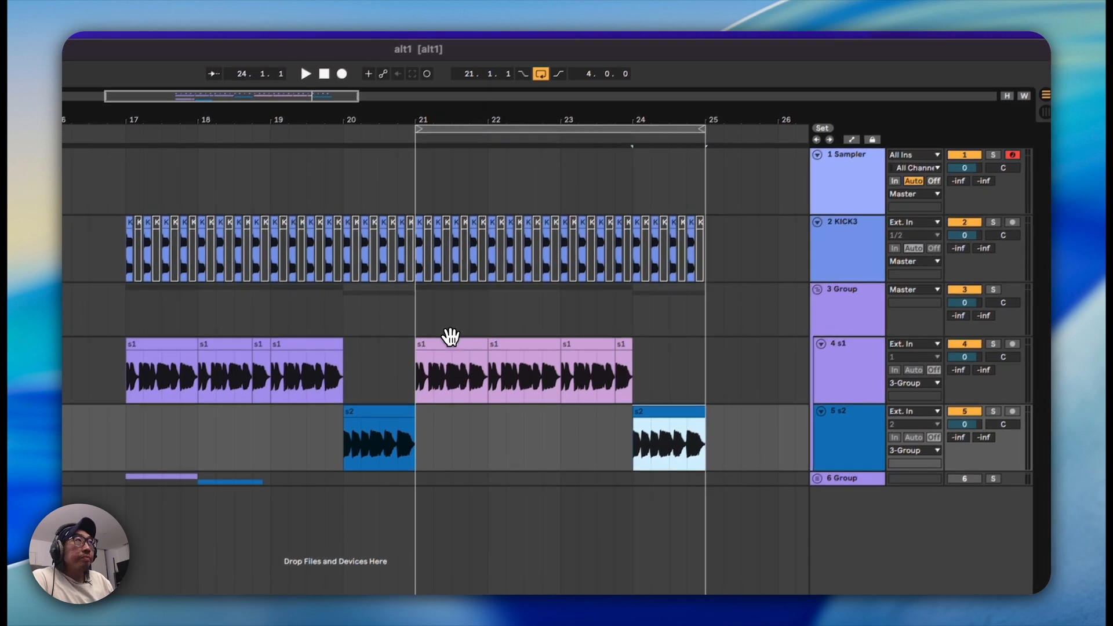
pyautogui.click(451, 342)
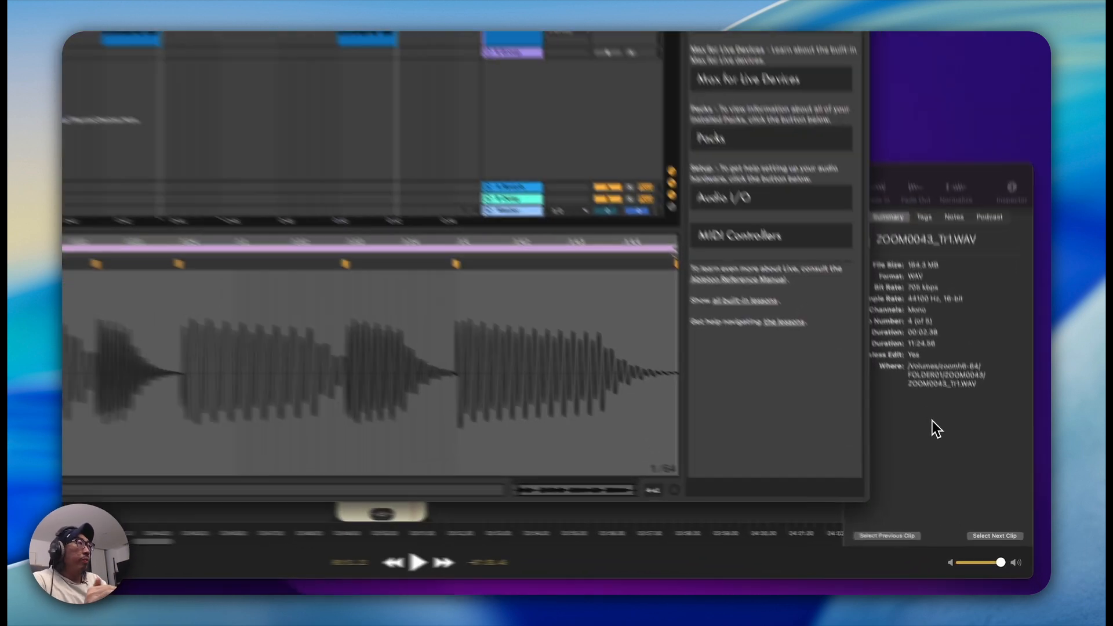
# Switch back to the ZOOM0043_Tr1.WAV editor and examine the selected short clip's waveform up close, from its start to its end
pyautogui.click(951, 432)
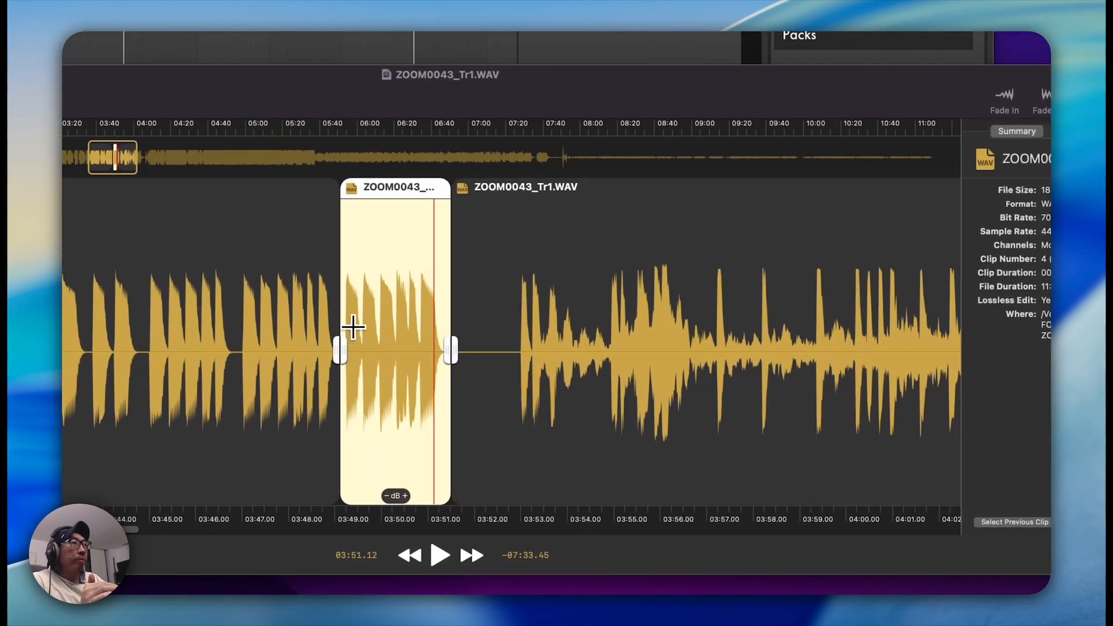
pyautogui.click(369, 280)
pyautogui.click(413, 184)
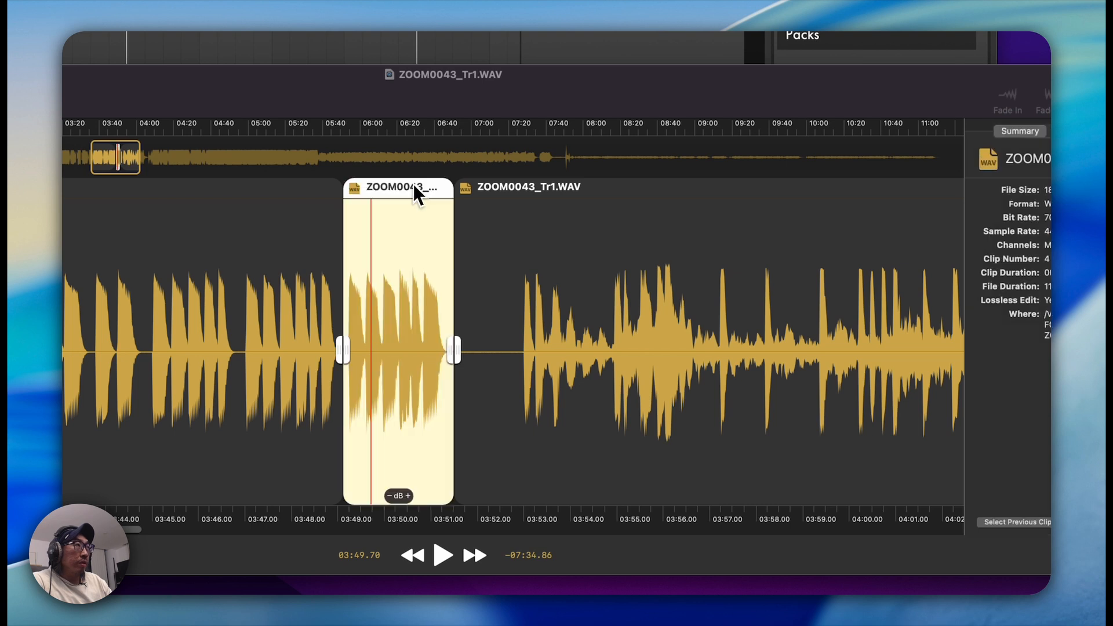
pyautogui.click(255, 554)
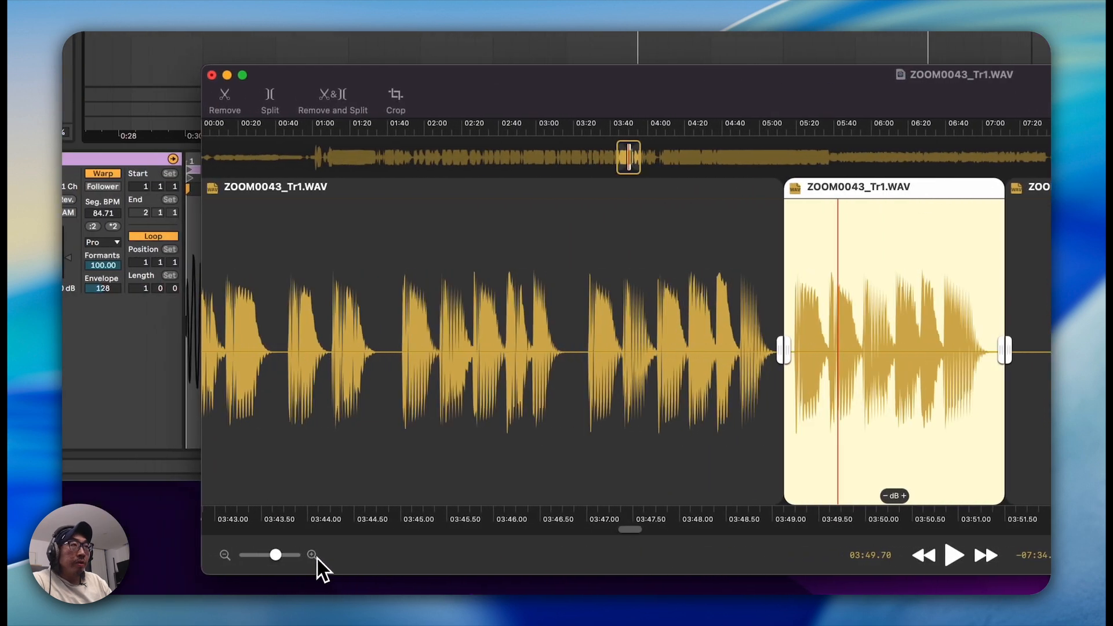
pyautogui.click(255, 555)
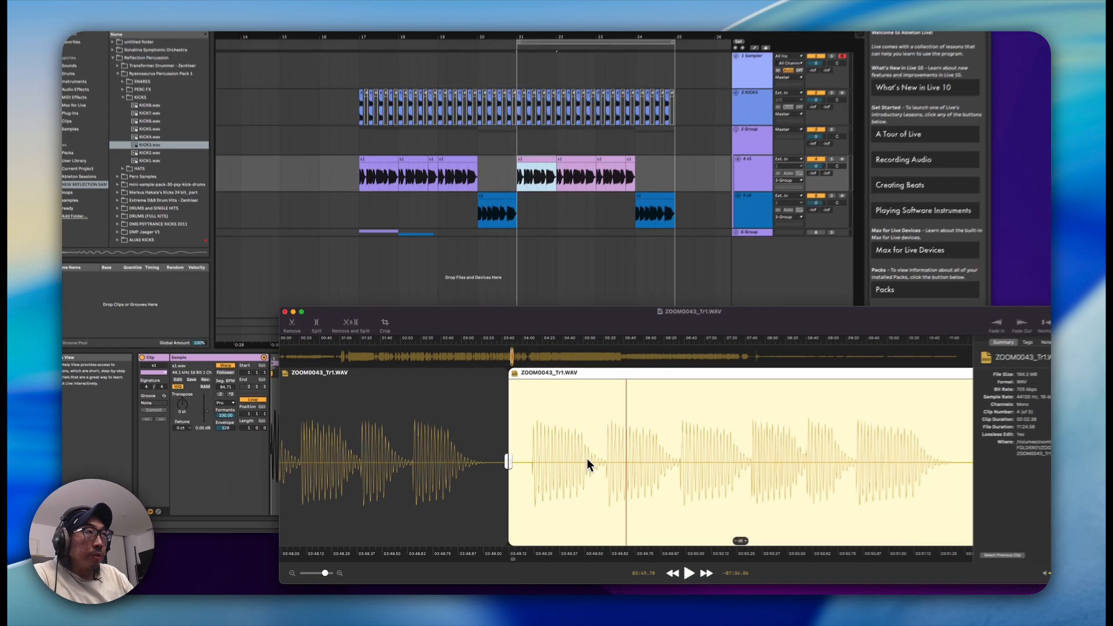
pyautogui.hscroll(5, 806, 336)
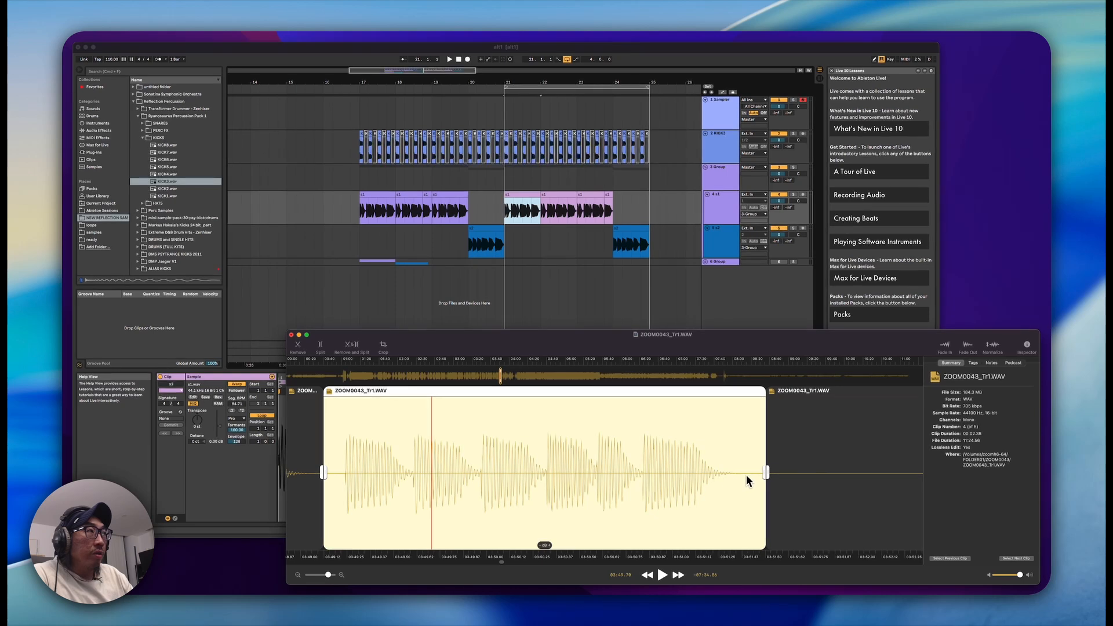
pyautogui.scroll(3, 748, 476)
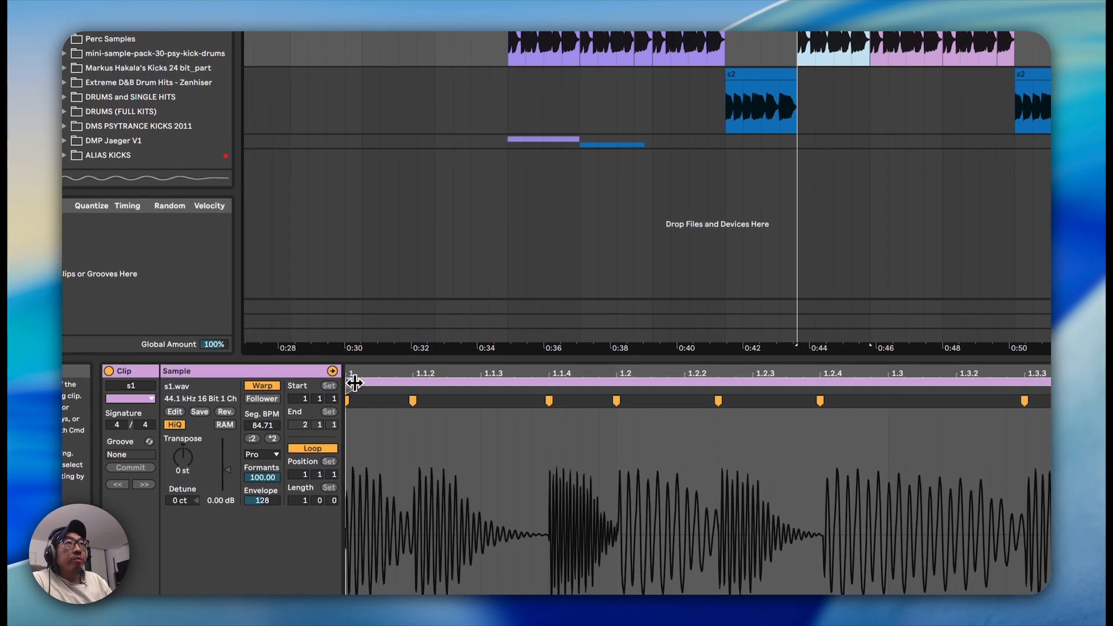
# In Ableton Live, inspect the warp markers of the s1 clip at bar 21 and play the clip from its start
pyautogui.click(354, 384)
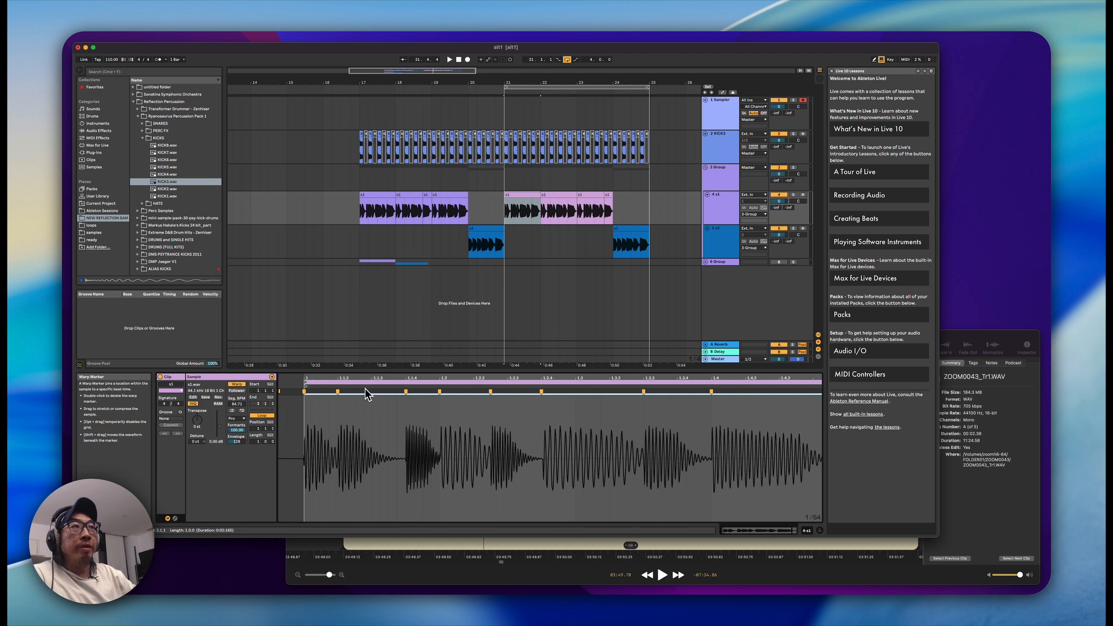
pyautogui.click(406, 392)
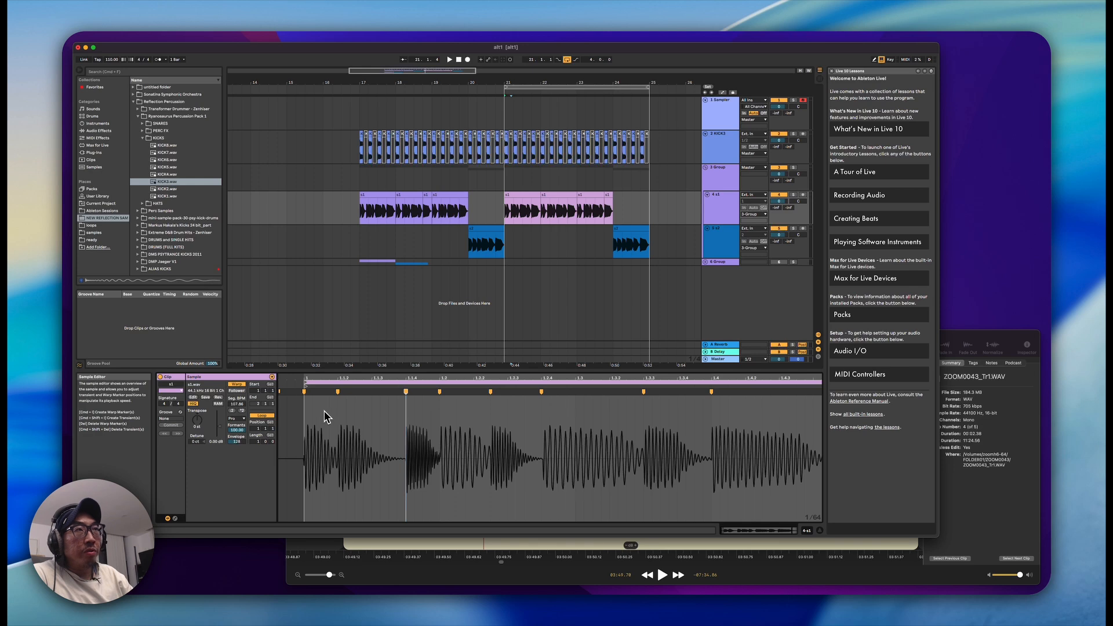
pyautogui.click(304, 414)
pyautogui.press('space')
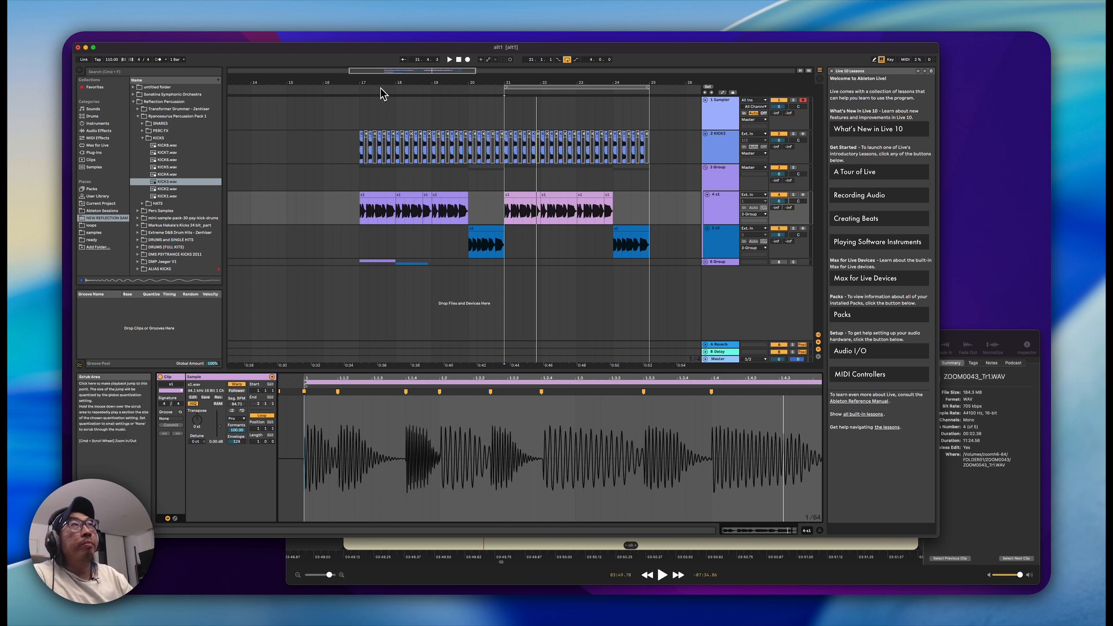
# Examine the kick pattern from bar 17, checking the first kick clip, its KICK3.wav source sample and the first two kick clips
pyautogui.scroll(5, 380, 87)
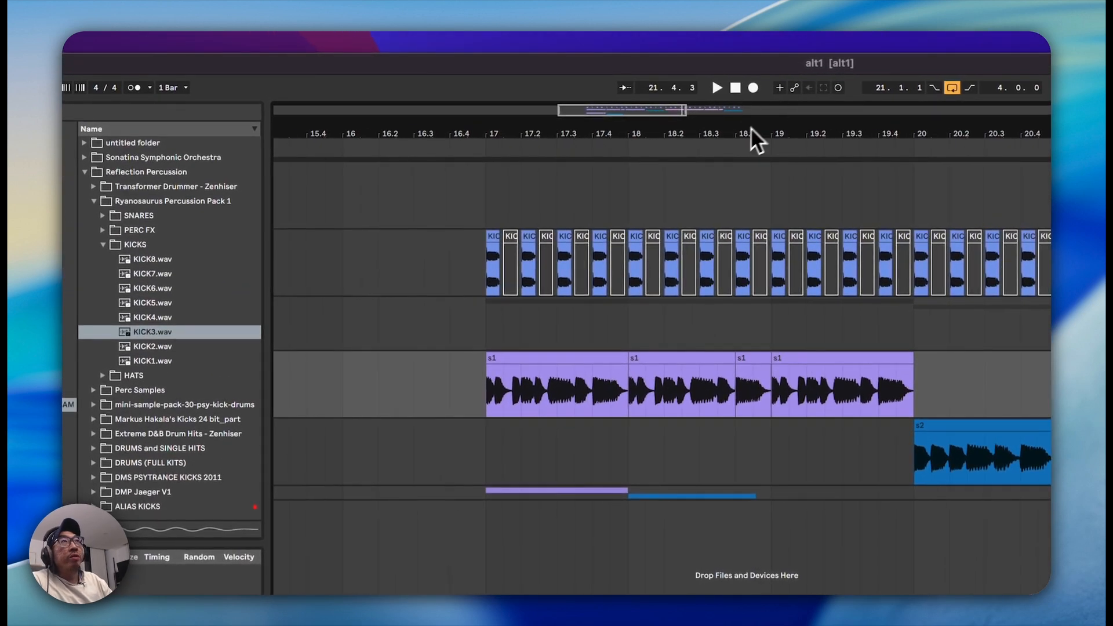
pyautogui.click(493, 239)
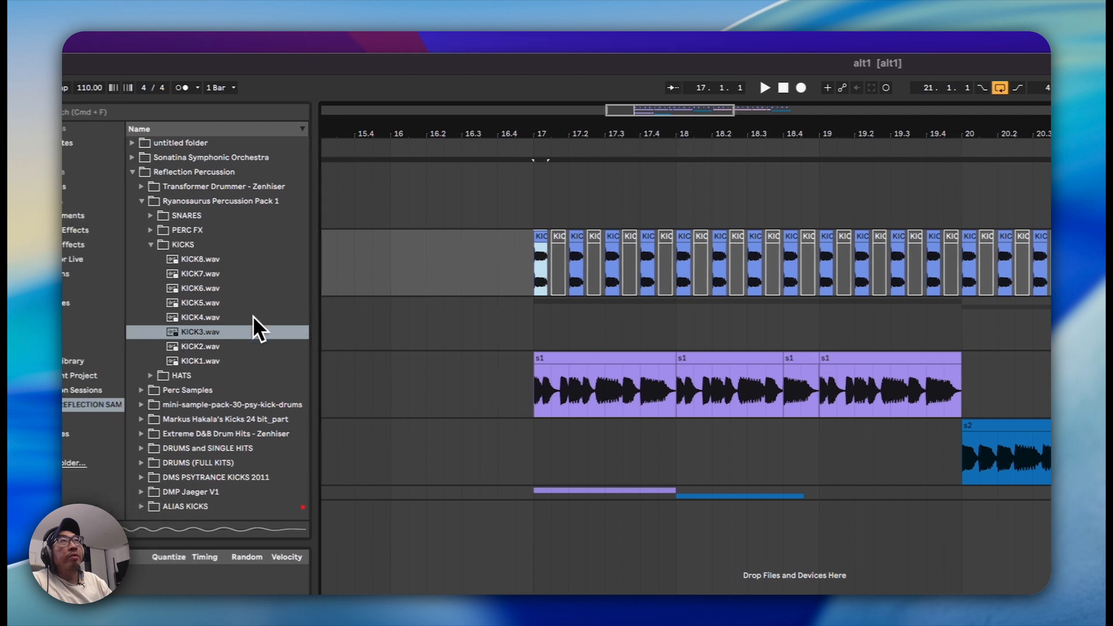
pyautogui.click(155, 332)
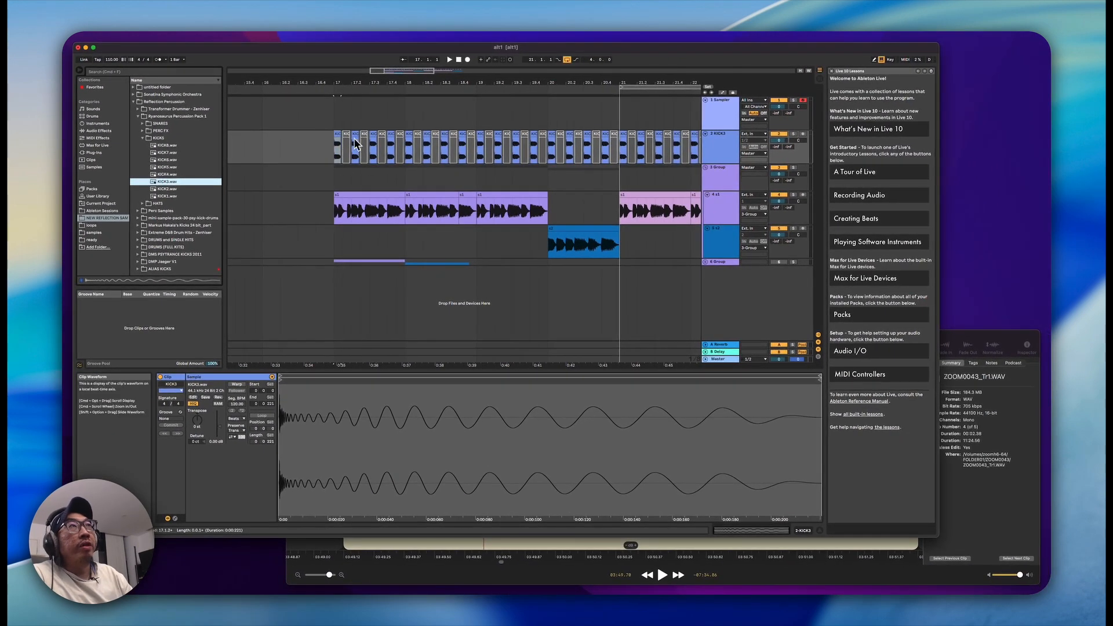
pyautogui.hscroll(5, 426, 145)
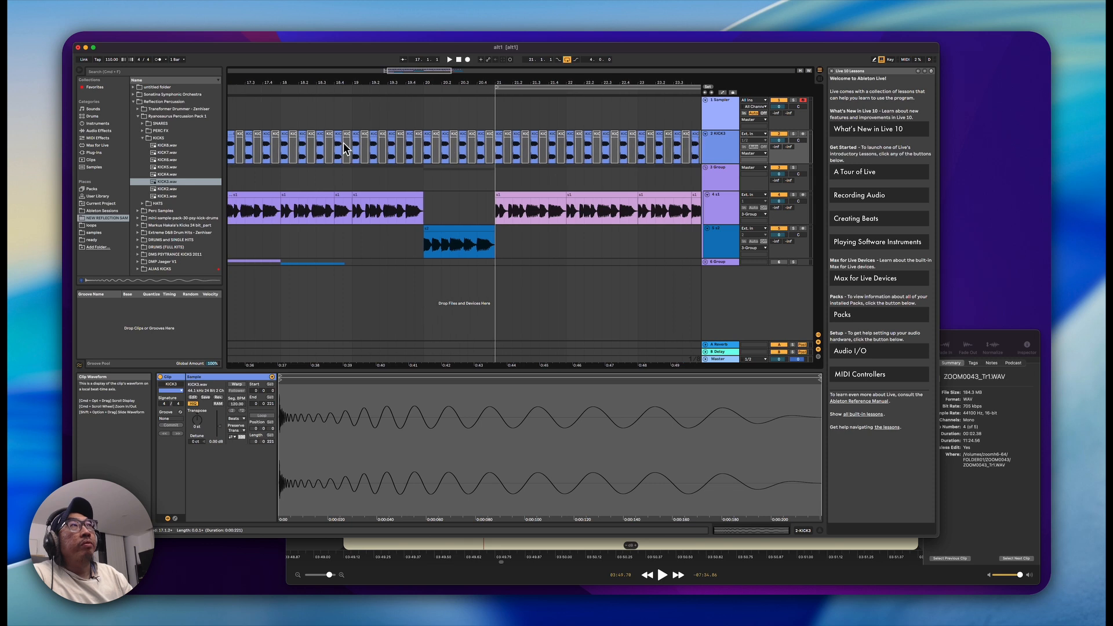
pyautogui.hscroll(-5, 332, 147)
pyautogui.hscroll(-1, 332, 147)
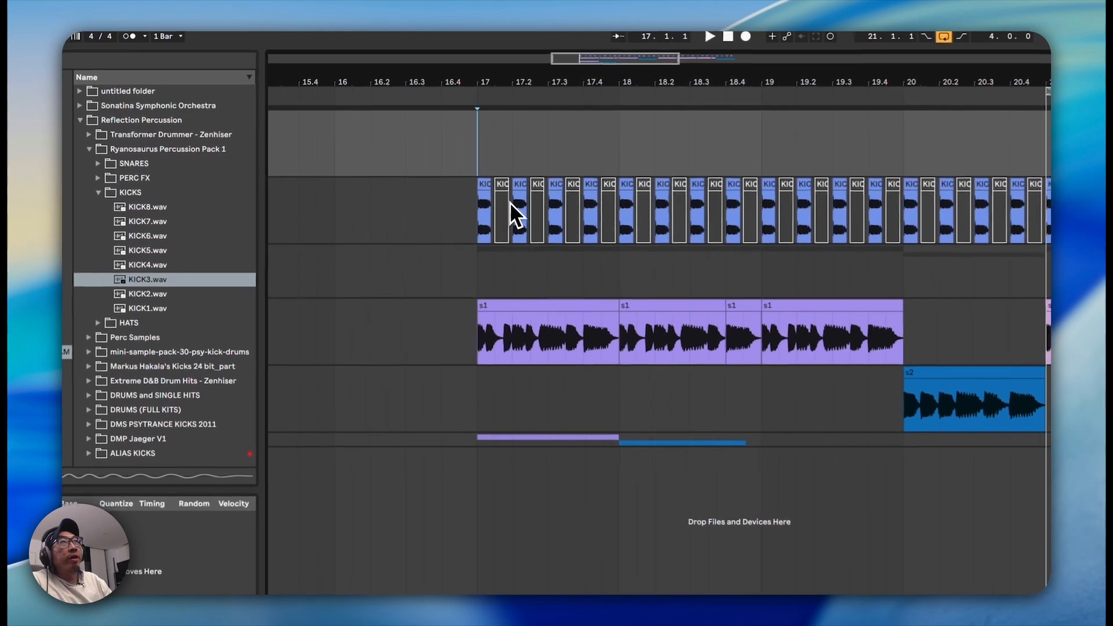
pyautogui.moveTo(460, 208); pyautogui.dragTo(517, 189)
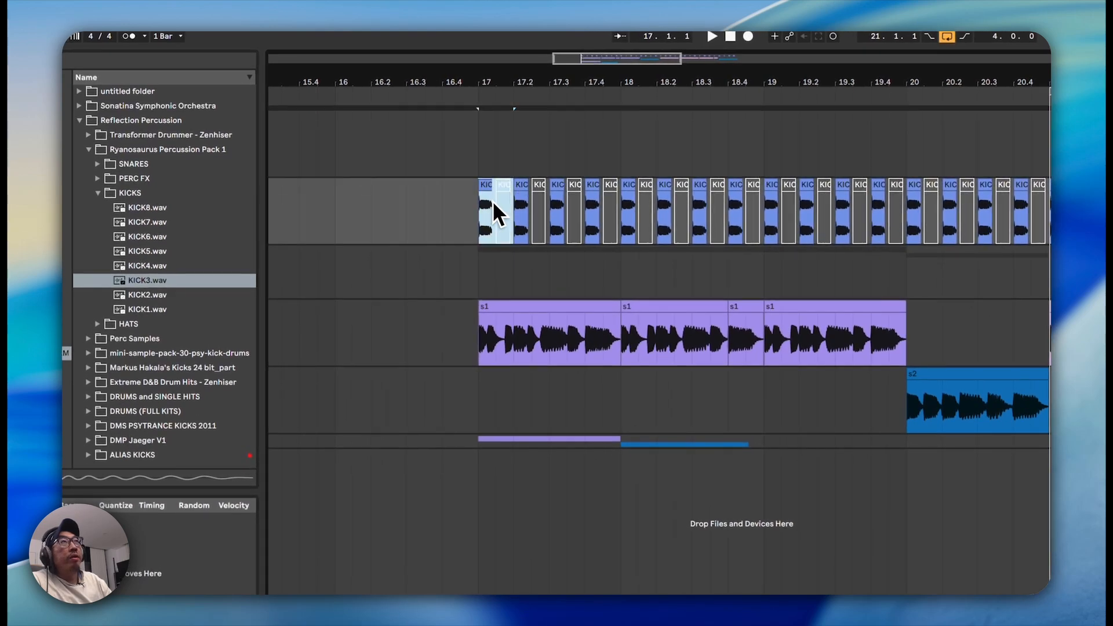
# Inspect the purple s1 clips at bars 17, 18 and 19 in turn, showing each clip's warped waveform
pyautogui.click(565, 279)
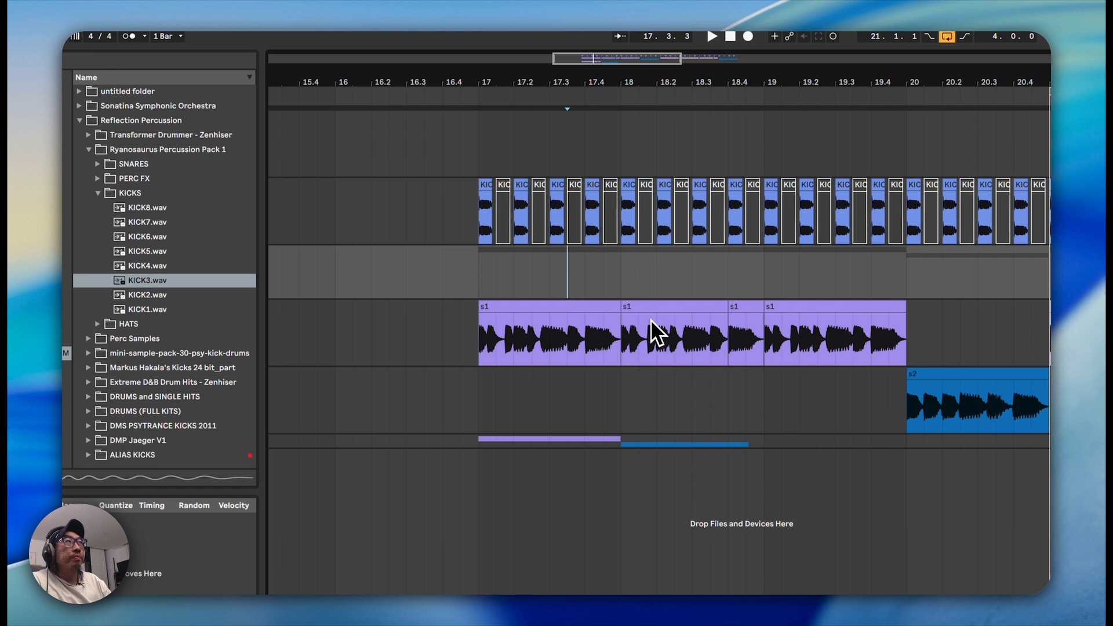
pyautogui.click(577, 309)
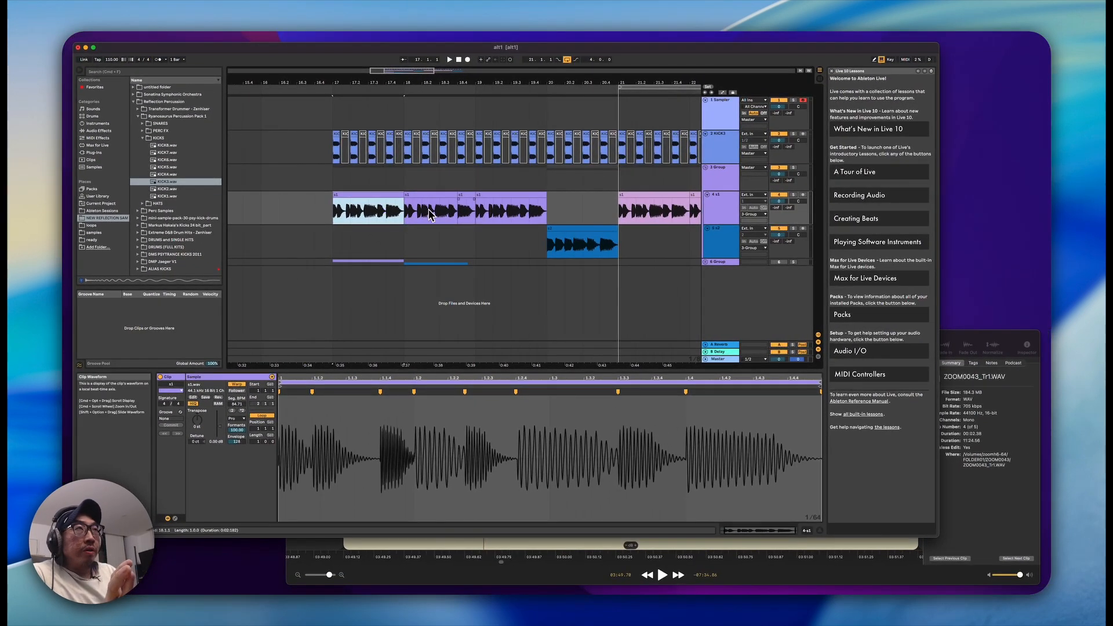
pyautogui.click(410, 196)
pyautogui.click(509, 196)
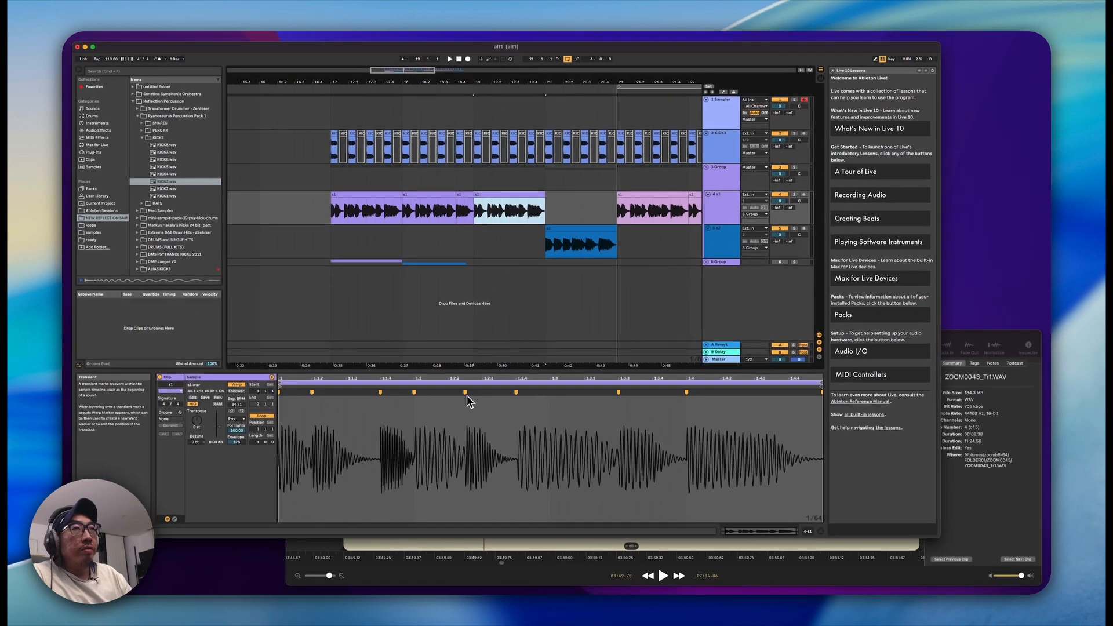
# Try shifting the warp marker between 1.2.2 and 1.2.3 of the s1 clip at bar 19 slightly later
pyautogui.click(465, 392)
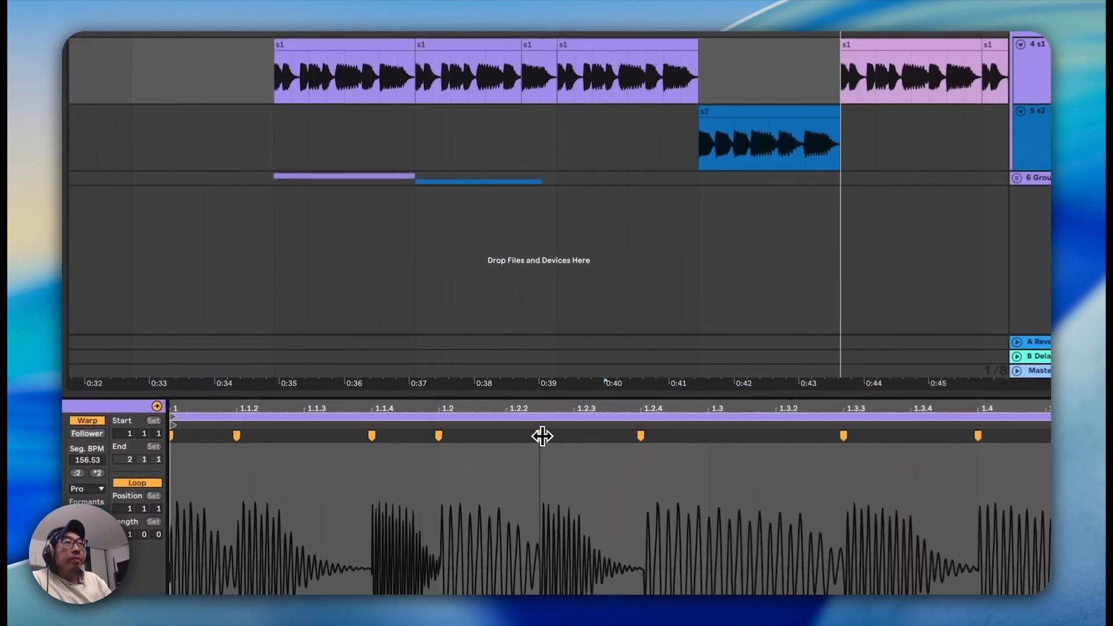
pyautogui.moveTo(532, 438)
pyautogui.mouseDown()
pyautogui.moveTo(567, 445)
pyautogui.moveTo(503, 442)
pyautogui.moveTo(596, 439)
pyautogui.moveTo(541, 439)
pyautogui.mouseUp()
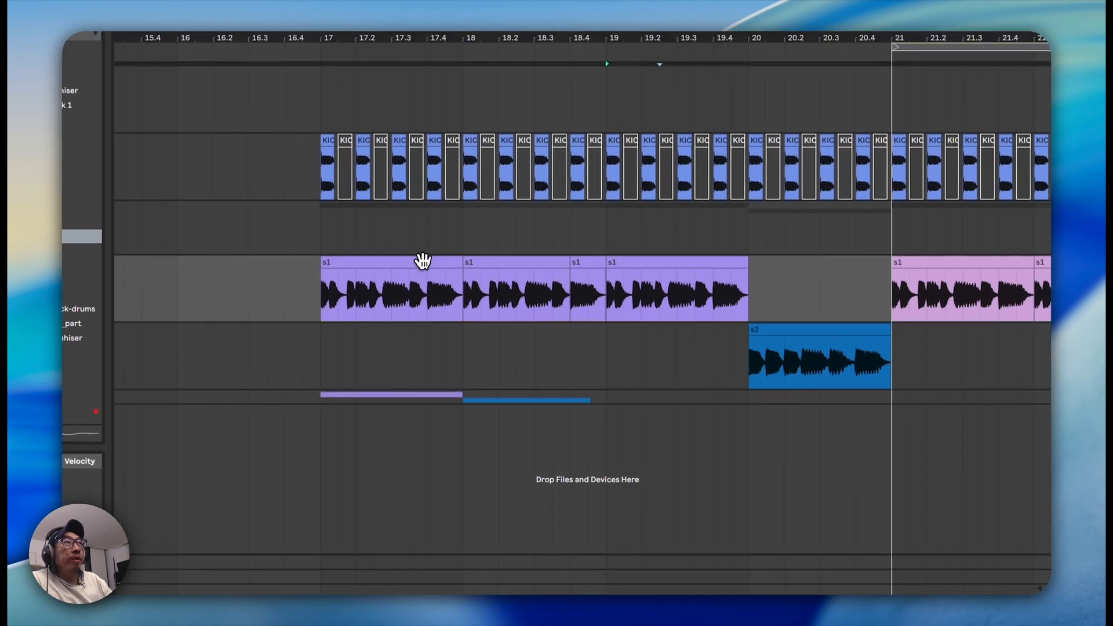
# Loop and play the s1 clip at bar 17, moving the one-bar loop to bar 18 and back to bar 17
pyautogui.click(375, 42)
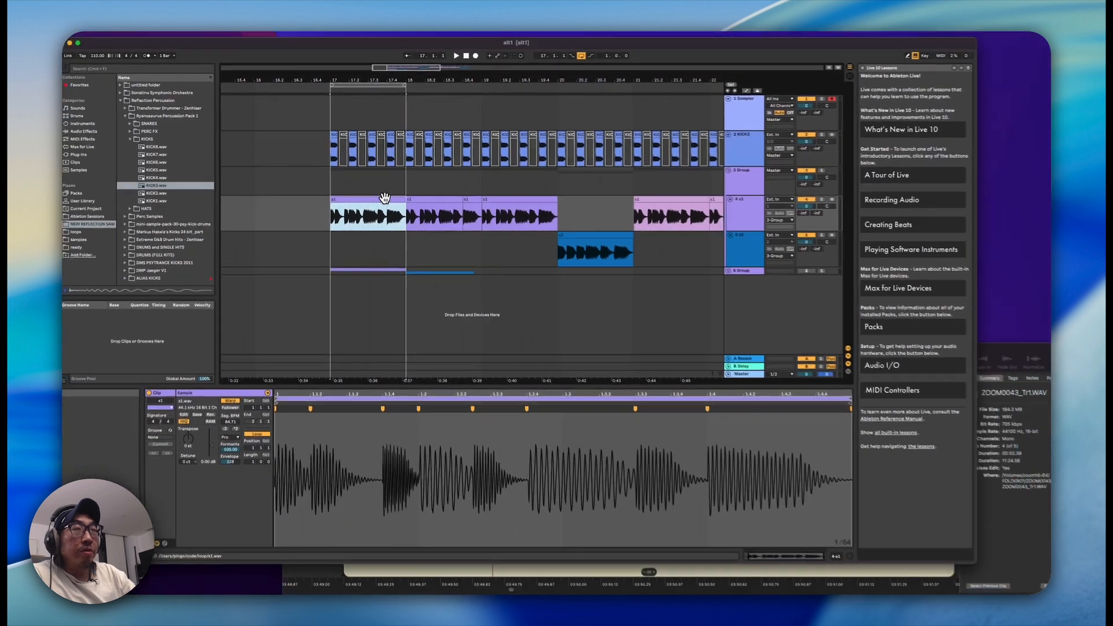
pyautogui.press('space')
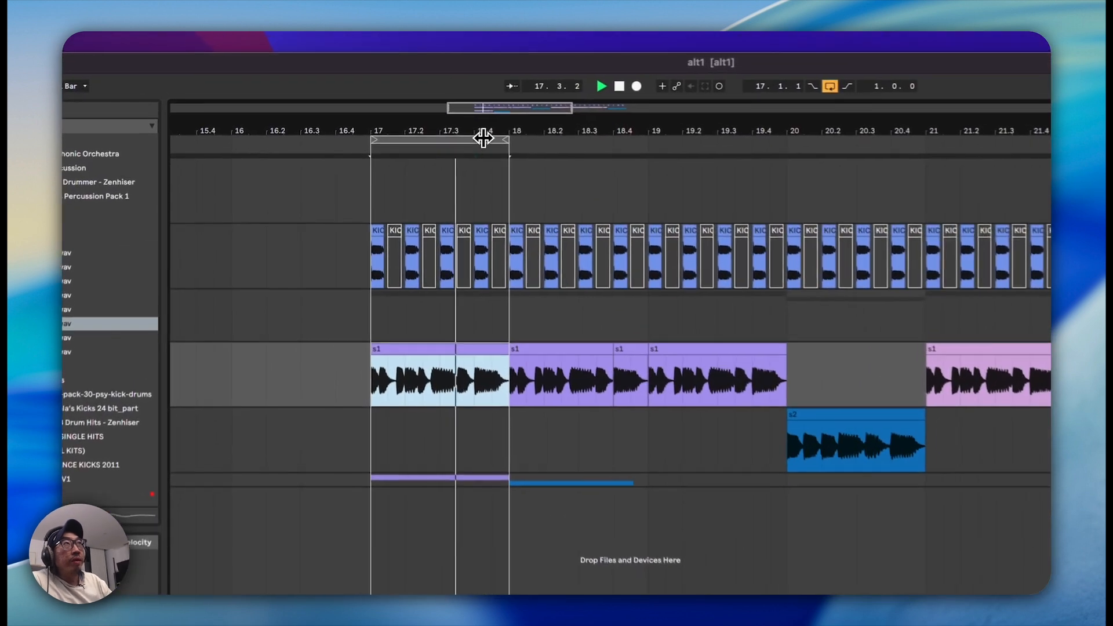
pyautogui.moveTo(426, 117); pyautogui.dragTo(529, 122)
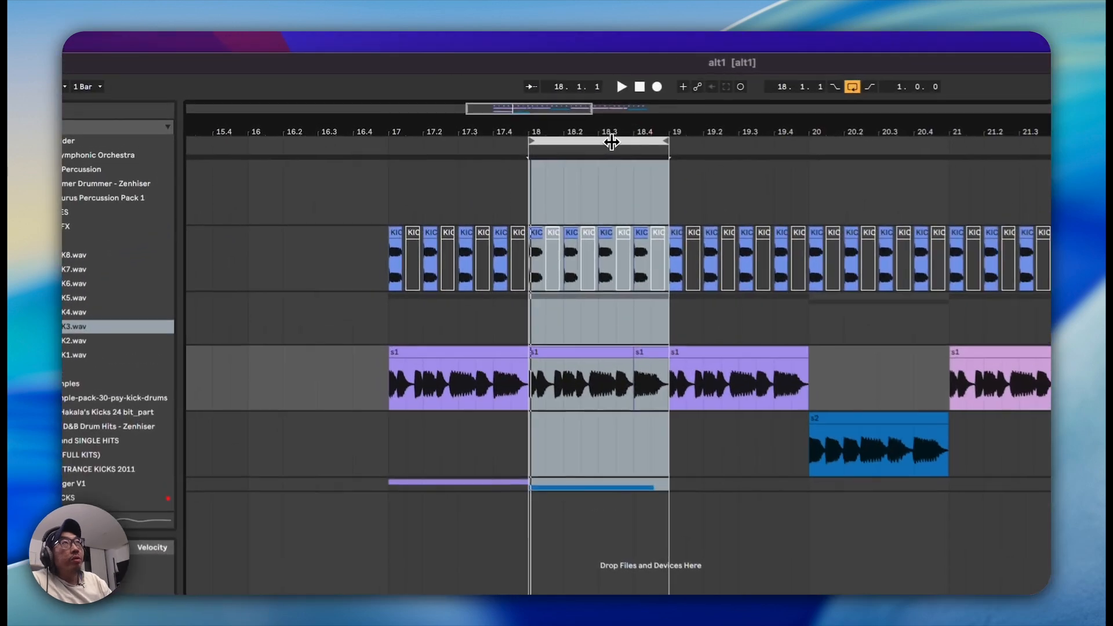
pyautogui.moveTo(612, 142); pyautogui.dragTo(495, 139)
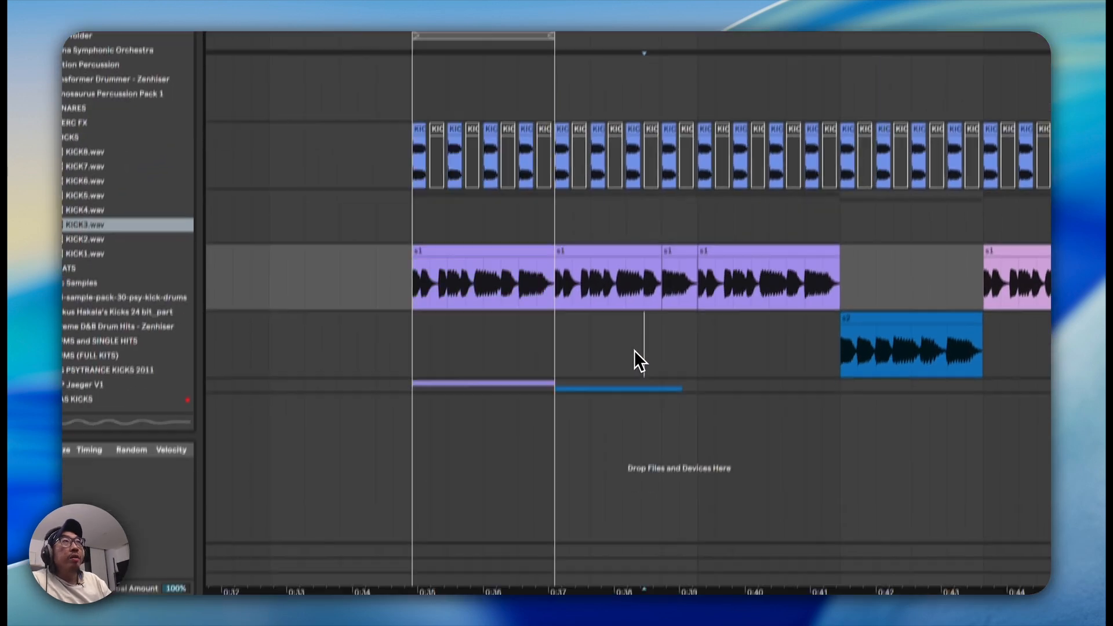
# Try moving the warp marker at 1.1.2 of the bar 17 s1 clip earlier, and undo the move
pyautogui.click(615, 471)
pyautogui.click(451, 357)
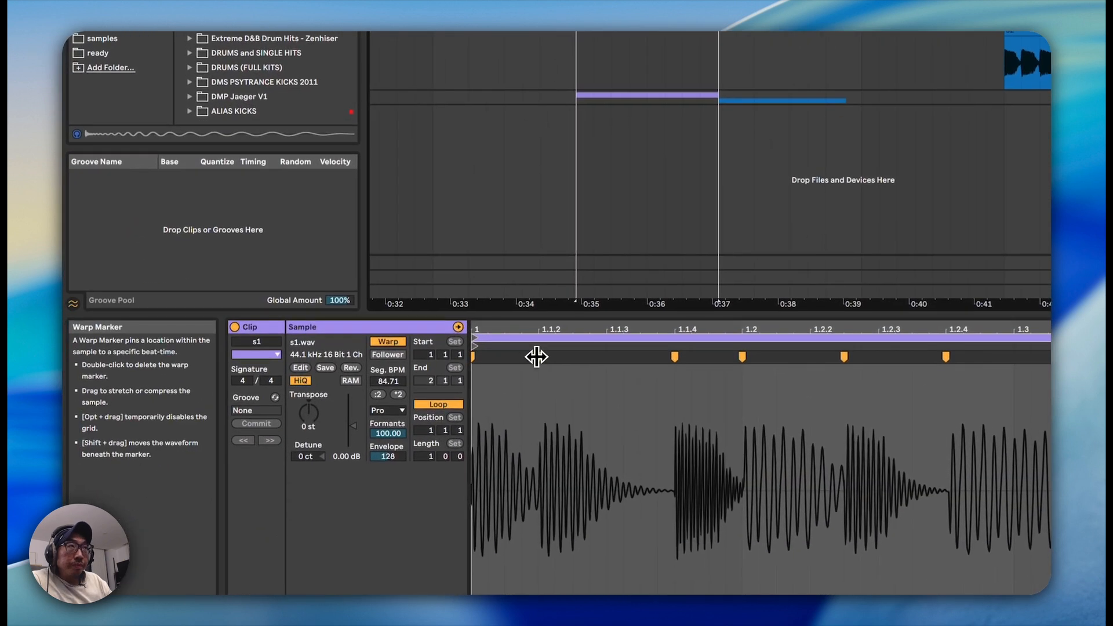
pyautogui.click(391, 564)
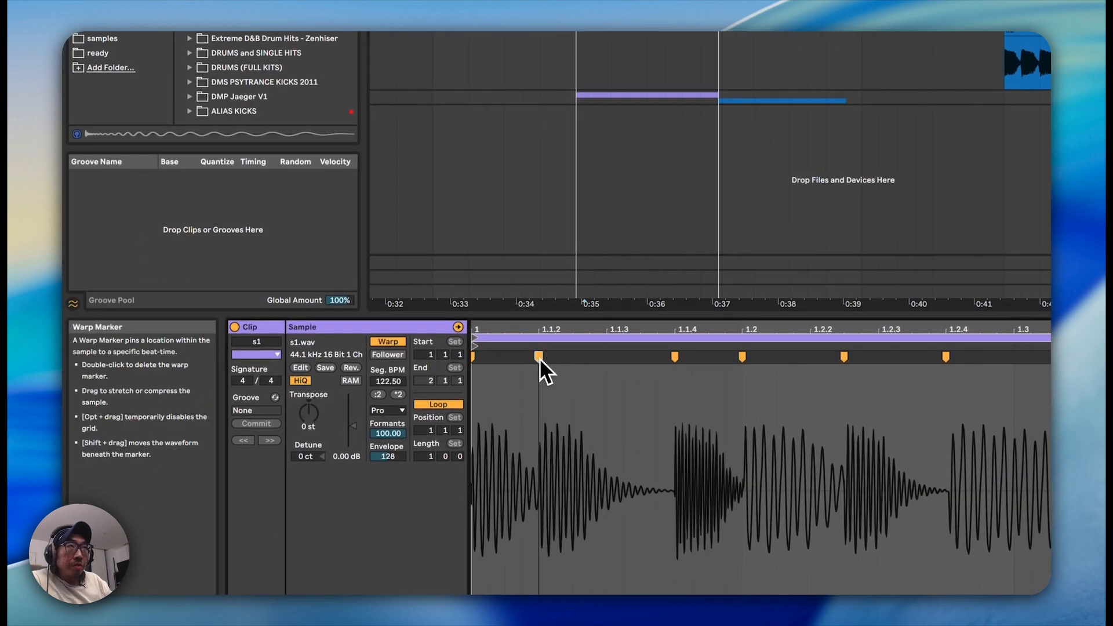
pyautogui.moveTo(539, 357); pyautogui.dragTo(522, 357)
pyautogui.press('super+z')
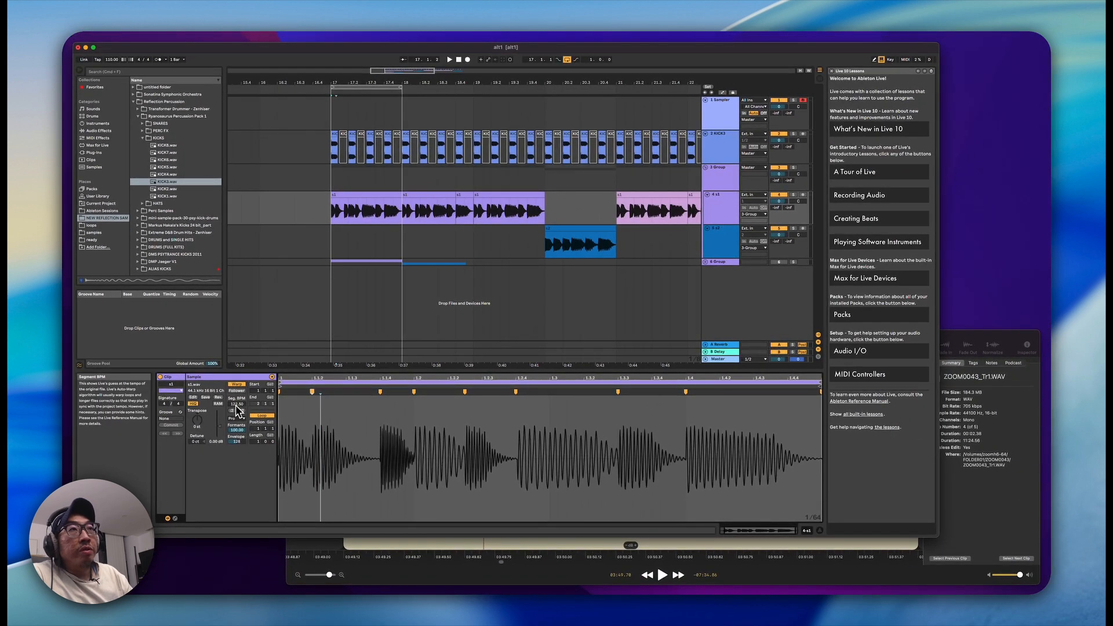
# Choose Complex Pro as the warp mode of the s1 clip at bar 17
pyautogui.click(238, 418)
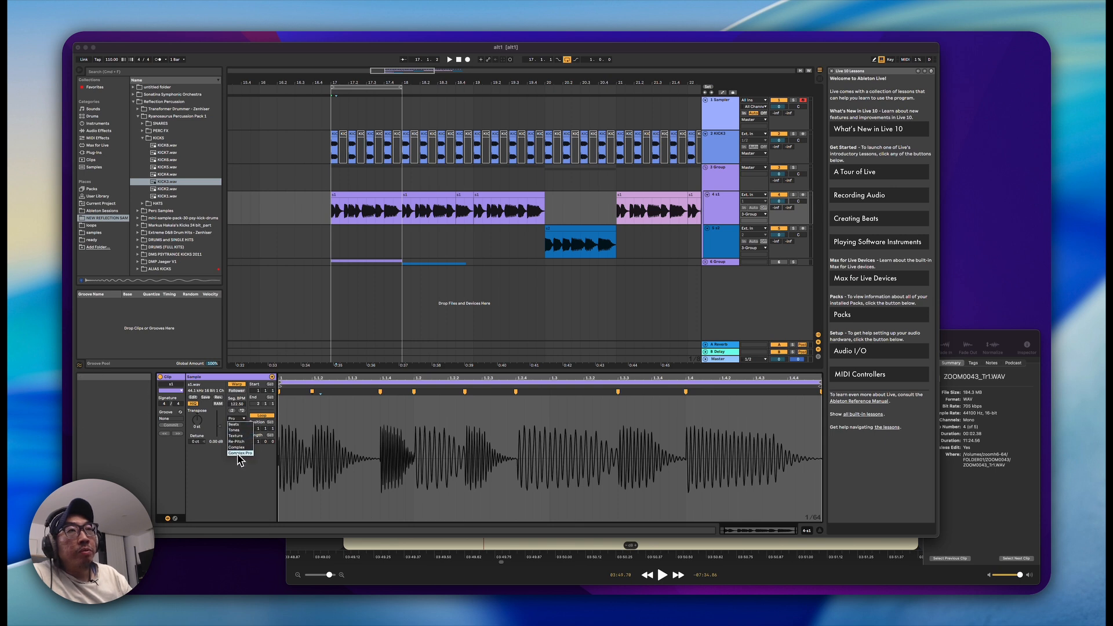
pyautogui.click(240, 453)
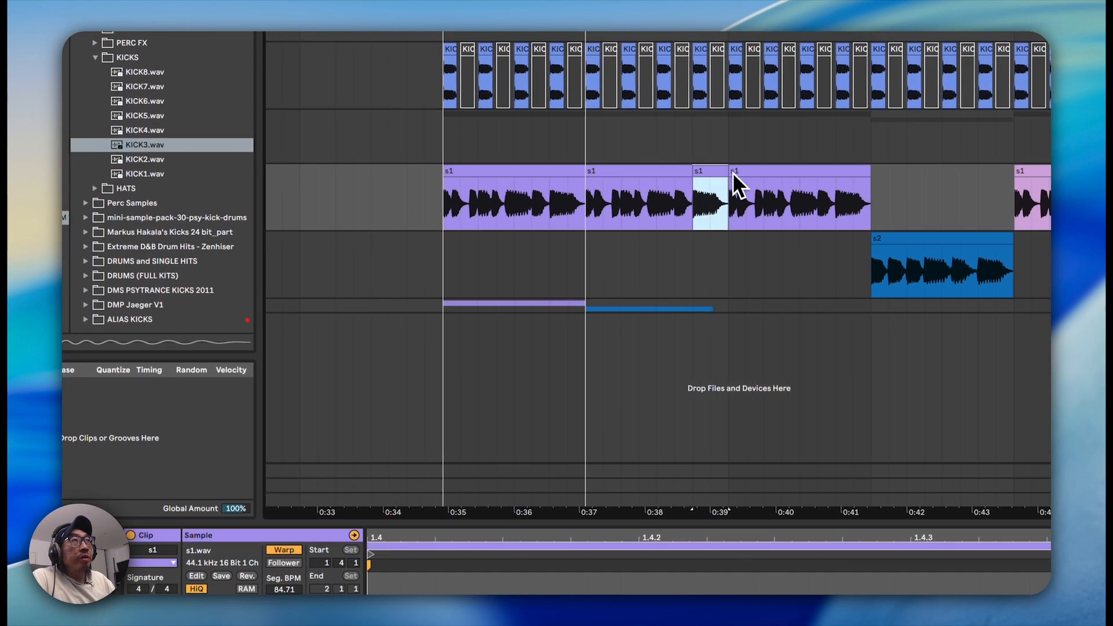
# Inspect the short s1 clip at 18.4, compare bars 17 and 18, and play bar 17 as a one-bar loop
pyautogui.click(718, 174)
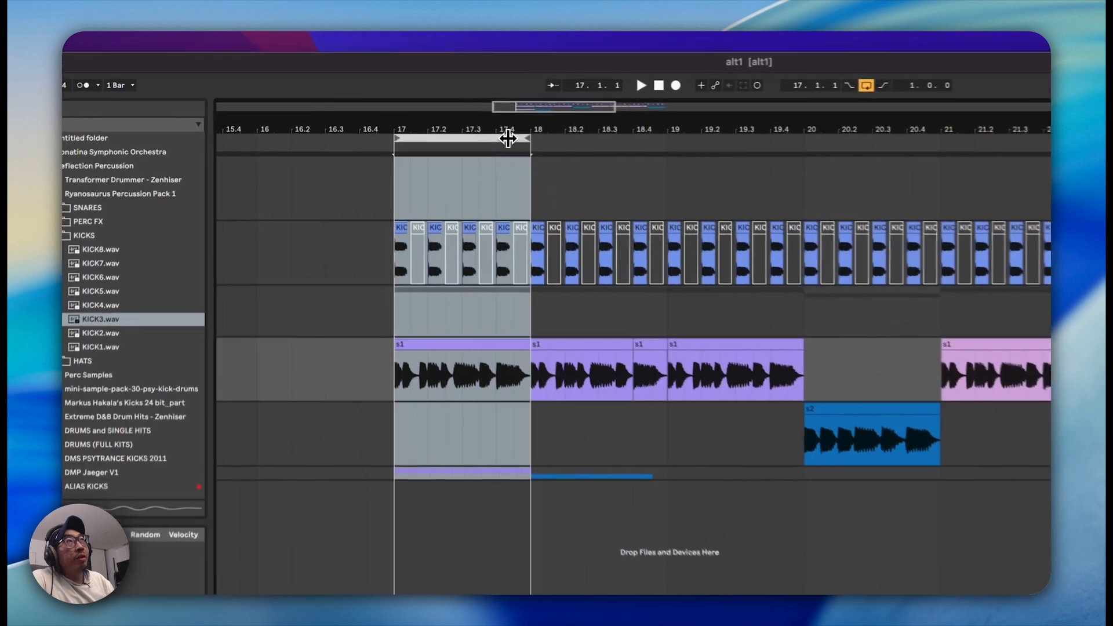
pyautogui.moveTo(419, 105); pyautogui.dragTo(519, 104)
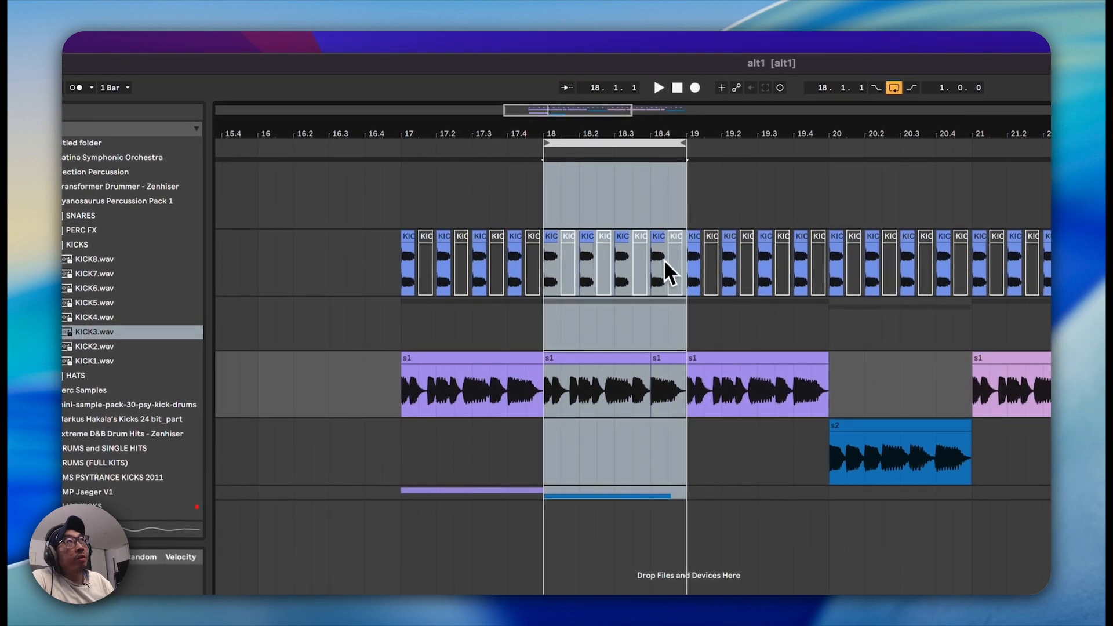
pyautogui.click(619, 351)
pyautogui.click(448, 359)
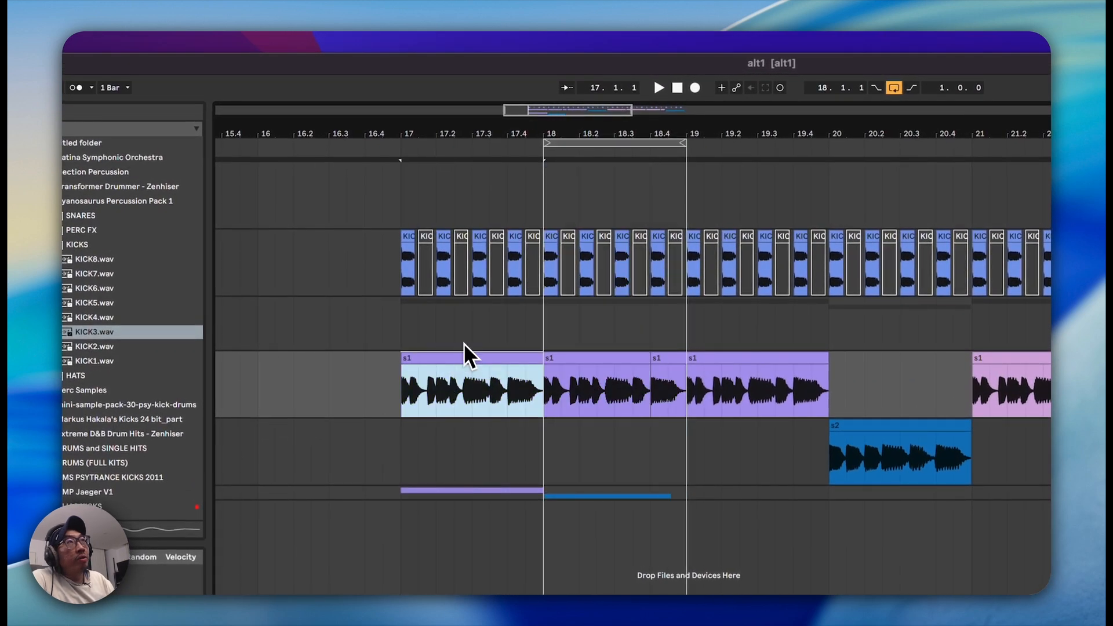
pyautogui.moveTo(539, 139); pyautogui.dragTo(439, 141)
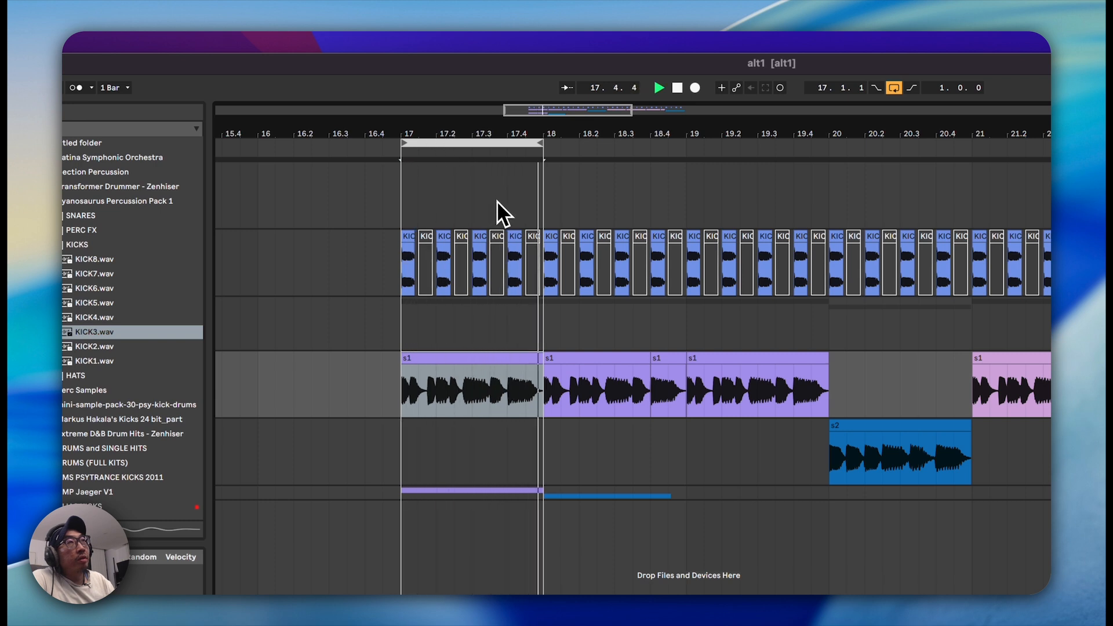
pyautogui.press('space')
# Move the one-bar loop to bar 18 and play its two split s1 clips with the kicks
pyautogui.moveTo(530, 141); pyautogui.dragTo(668, 159)
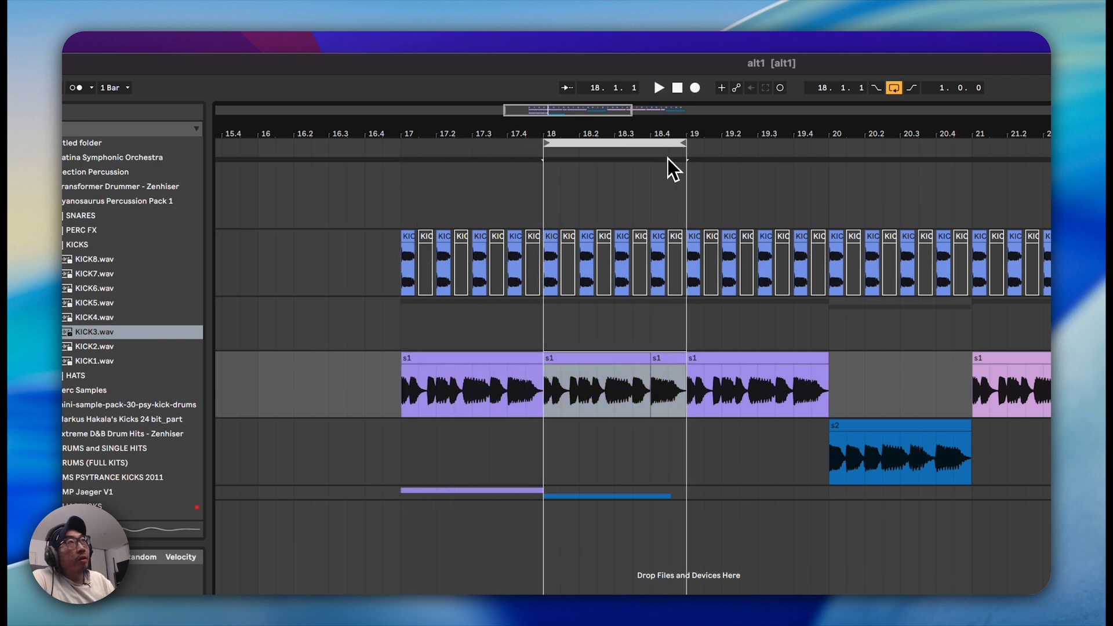
pyautogui.click(548, 385)
pyautogui.press('space')
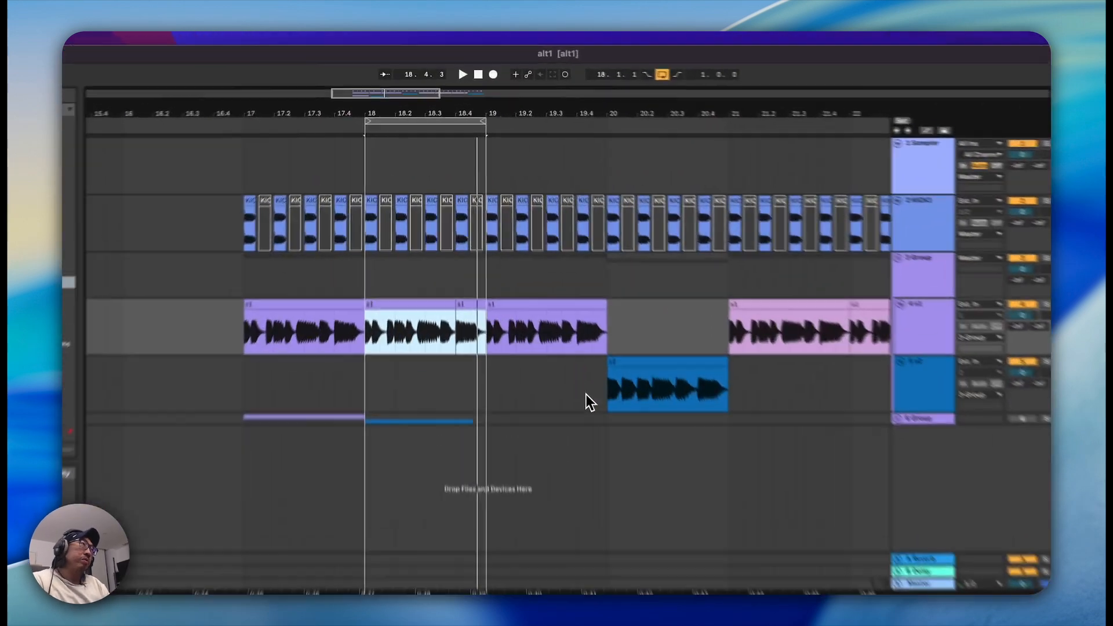
pyautogui.press('space')
# Move the loop to the blue s2 clip at bar 20, check the ZOOM0043_Tr1.WAV source waveform, and play the s2 clip in Ableton Live
pyautogui.click(515, 241)
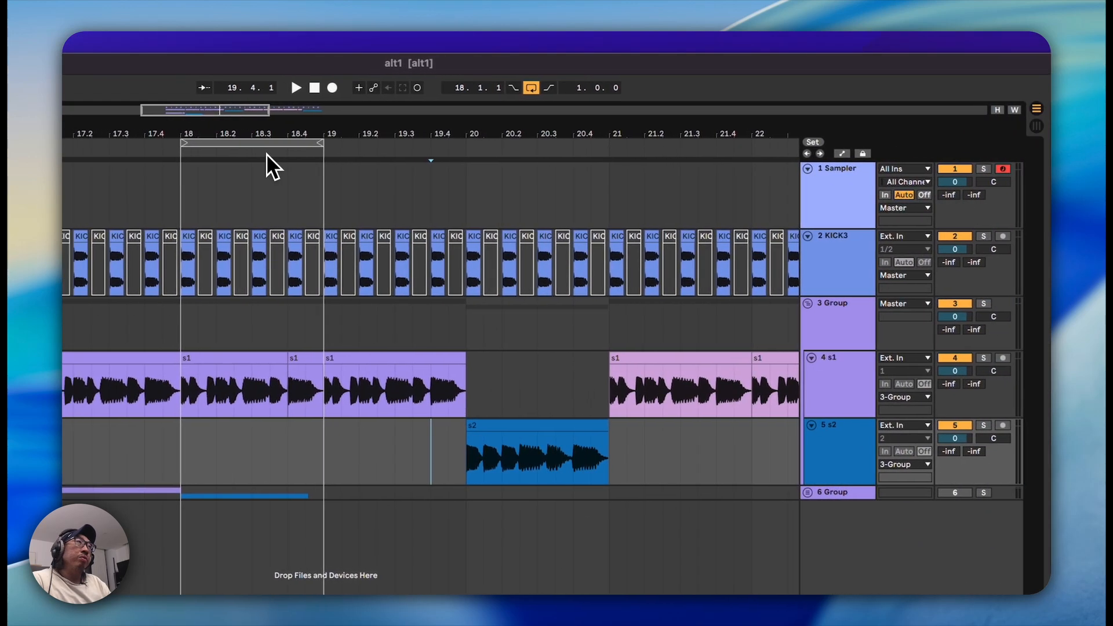
pyautogui.moveTo(270, 143); pyautogui.dragTo(571, 144)
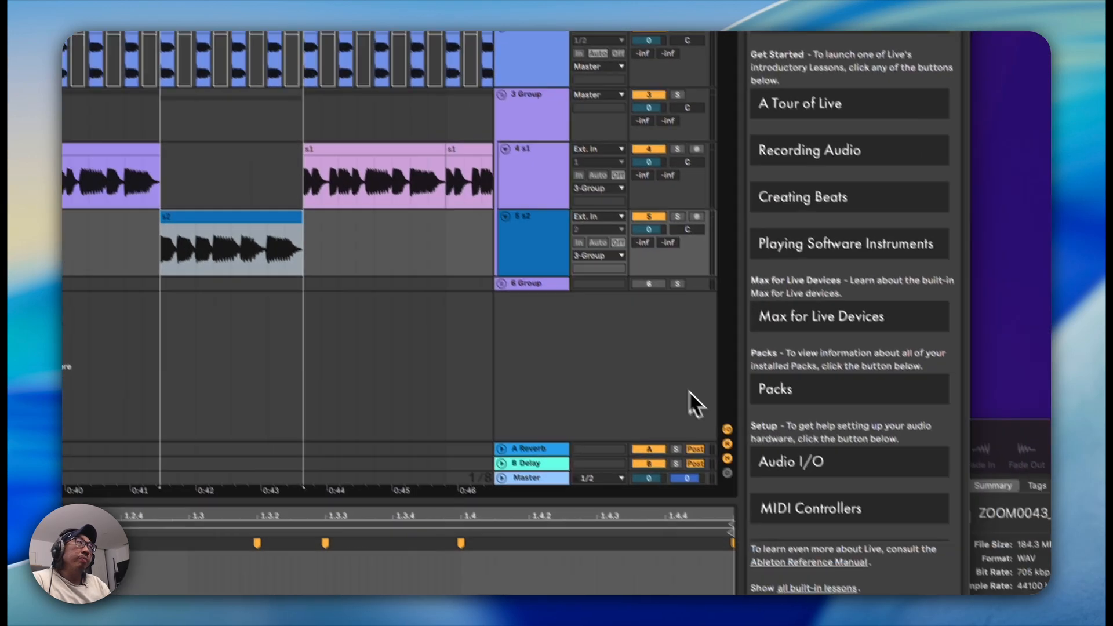
pyautogui.click(939, 514)
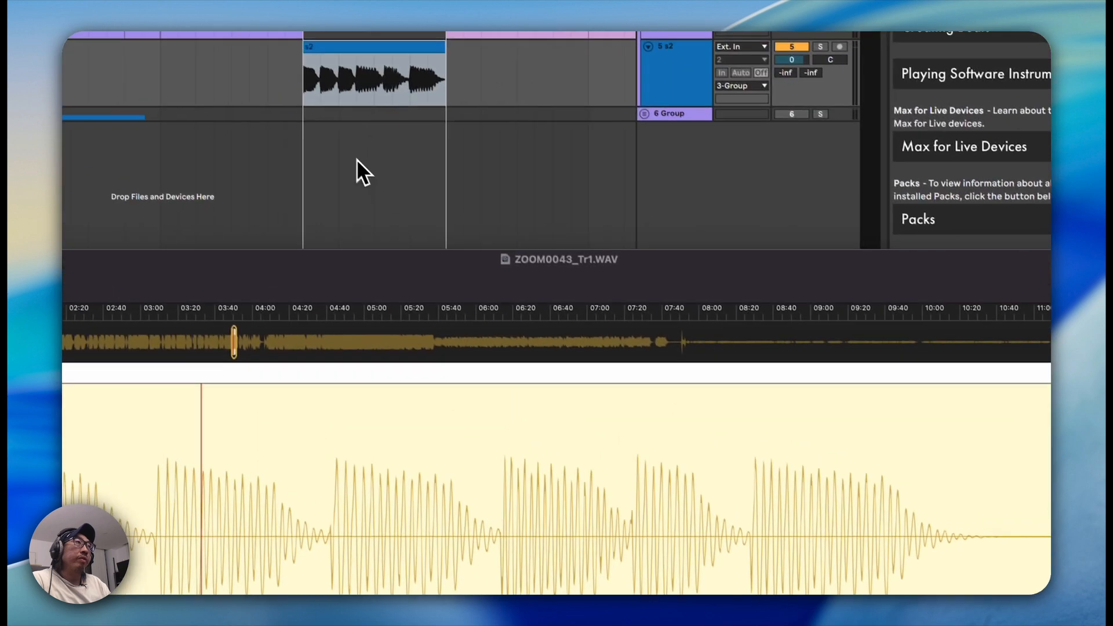
pyautogui.click(340, 58)
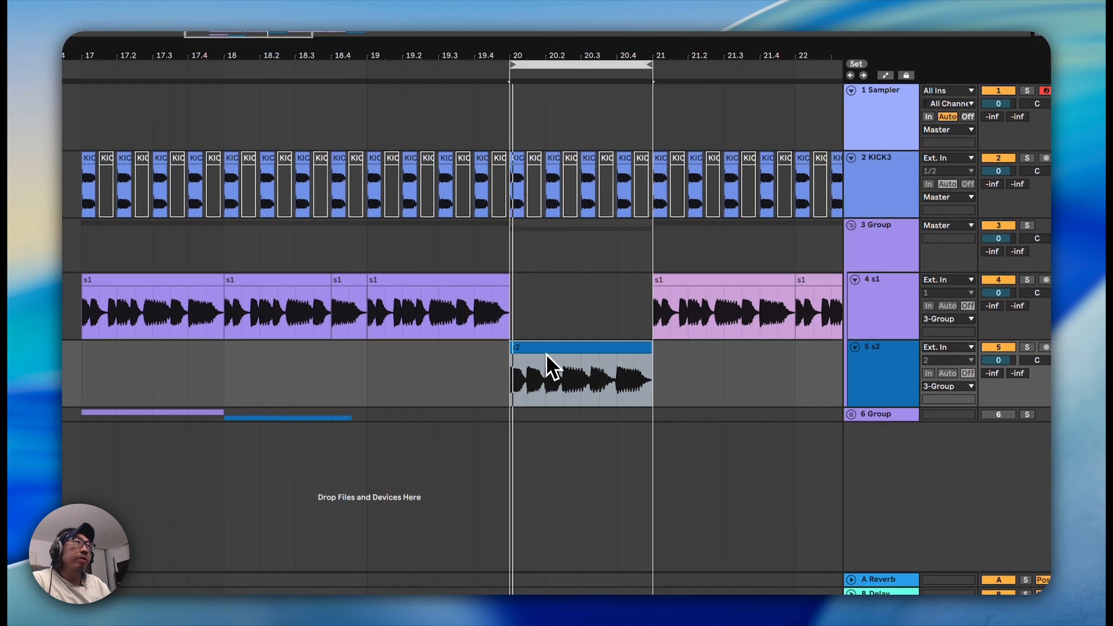
pyautogui.press('space')
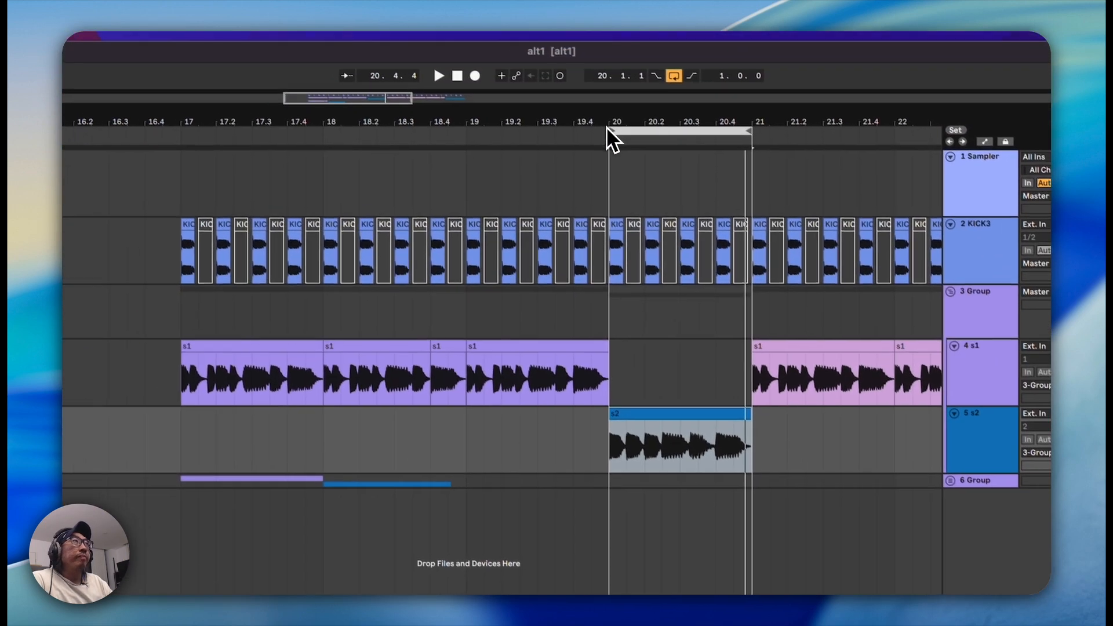
# Extend the loop's start back to bar 19 and play the two-bar loop across the s1 and s2 clips
pyautogui.moveTo(512, 65); pyautogui.dragTo(375, 65)
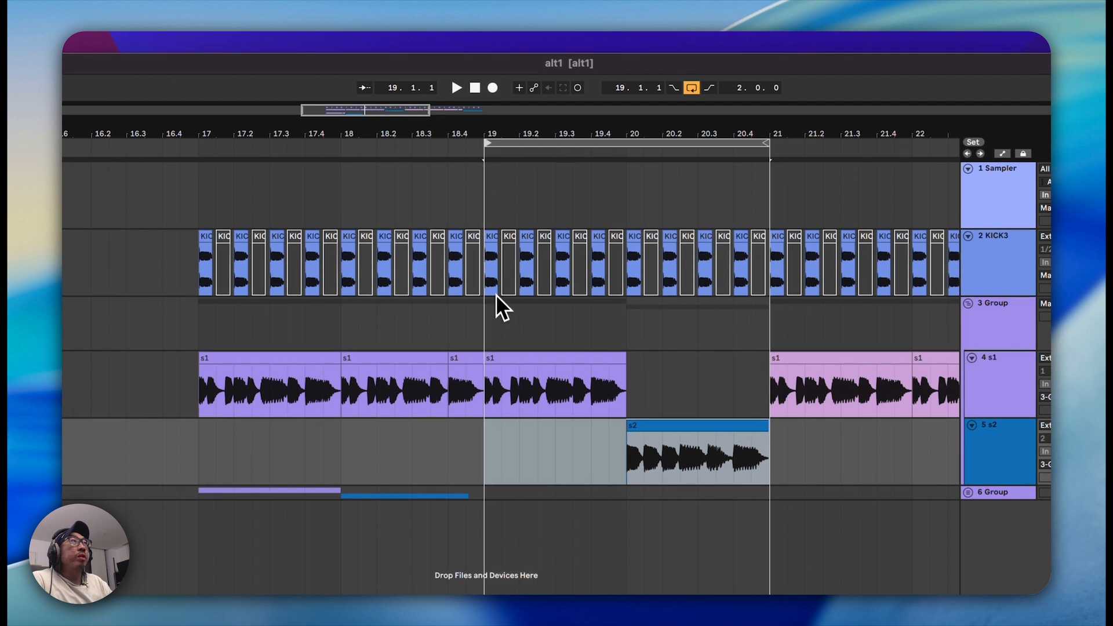
pyautogui.press('space')
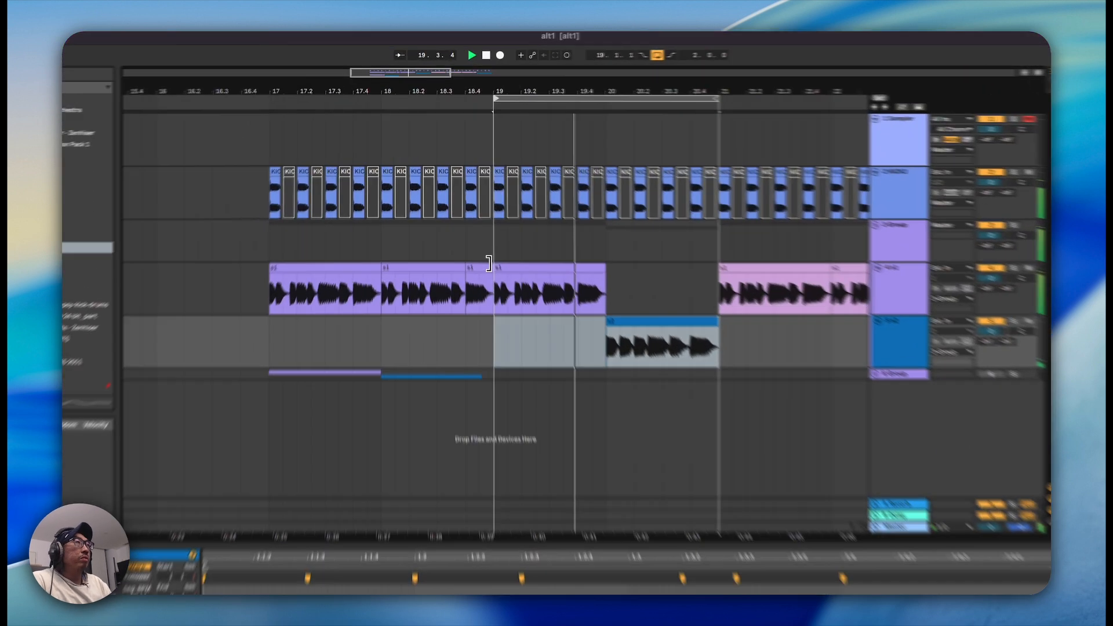
# Inspect the short s1 clip at 18.4, switch briefly to the ZOOM0043_Tr1.WAV editor and return to Ableton Live
pyautogui.rightClick(460, 193)
pyautogui.click(504, 183)
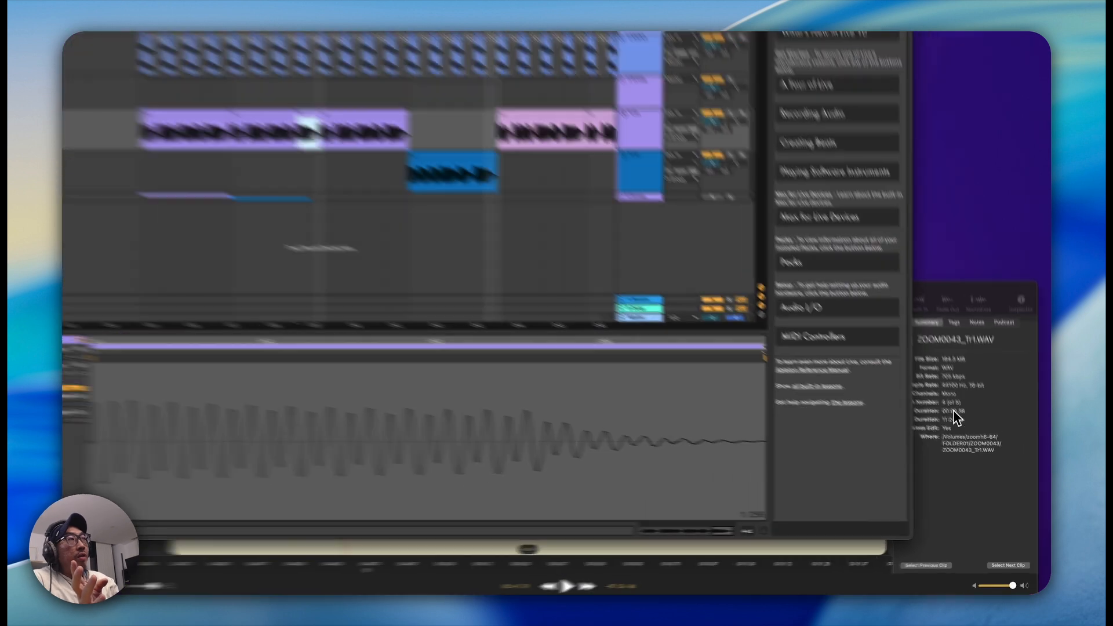
pyautogui.click(957, 458)
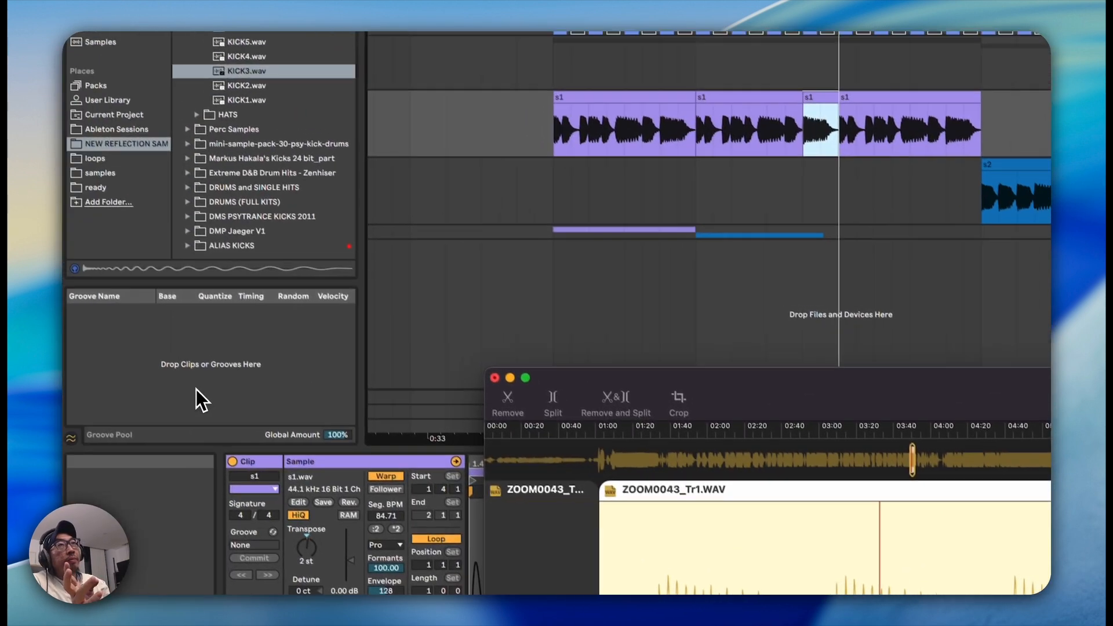
pyautogui.click(215, 387)
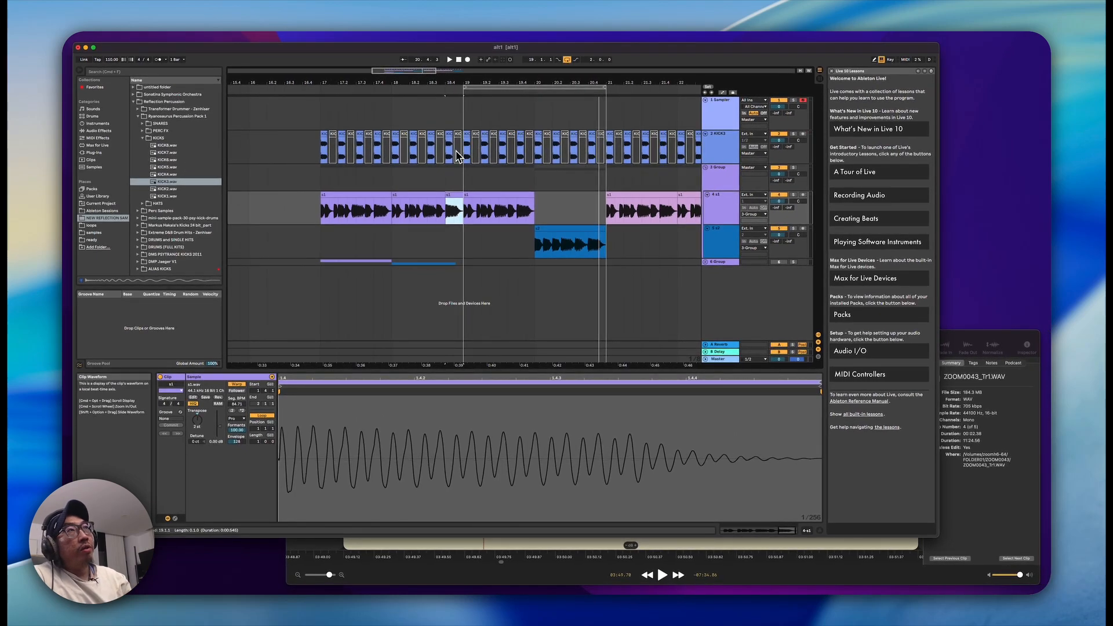
# Inspect the s1 clip at bar 19, review its available clip commands without choosing one, and view the arrangement beyond bar 21
pyautogui.click(484, 195)
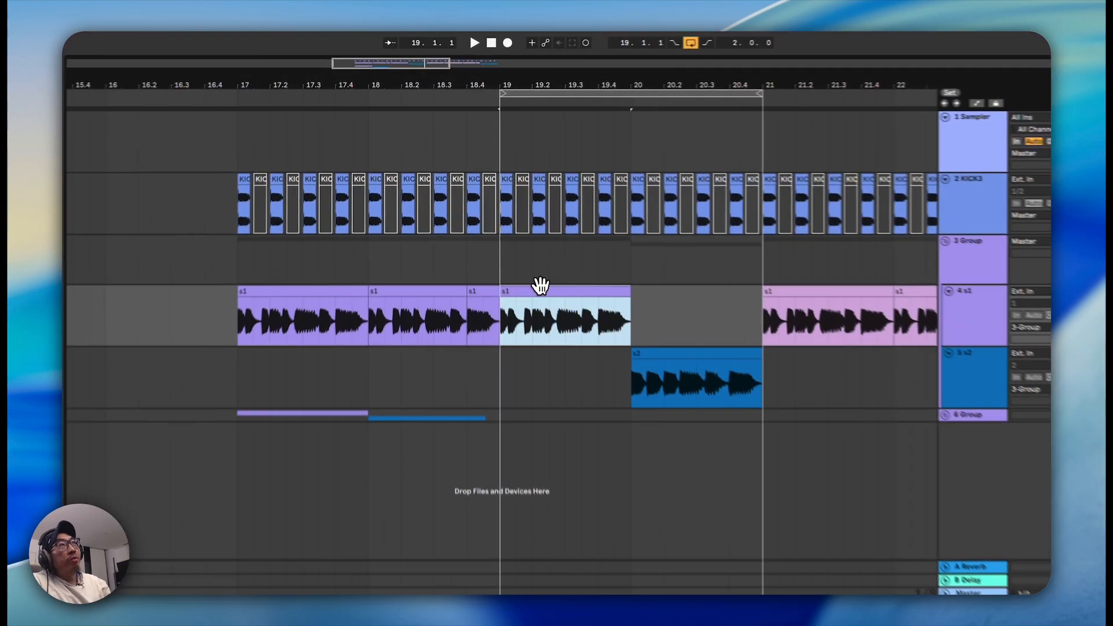
pyautogui.rightClick(496, 195)
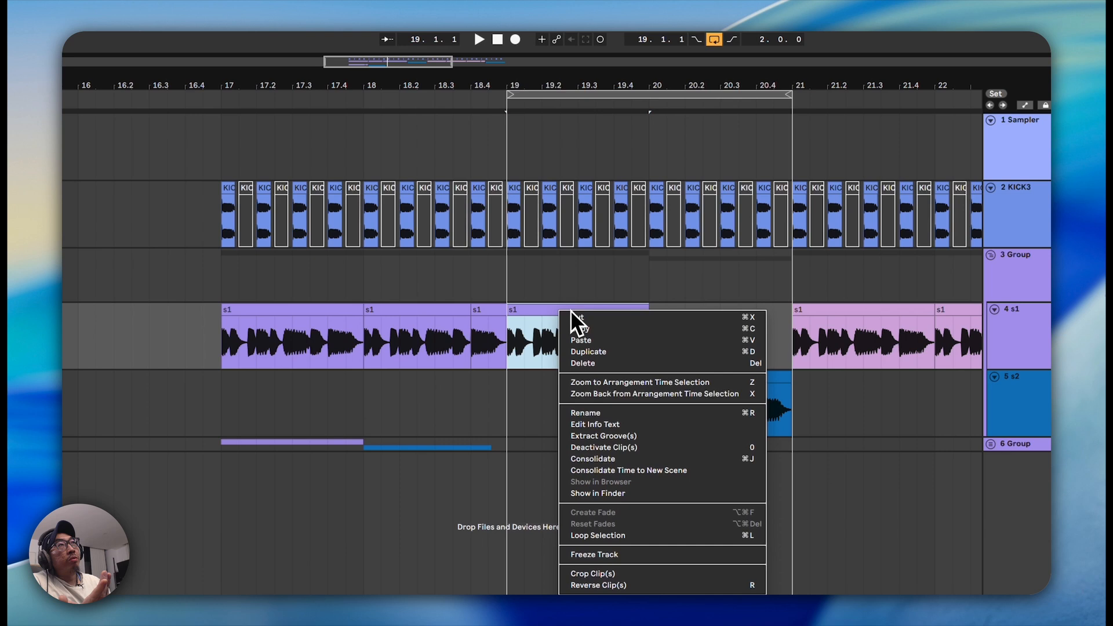
pyautogui.click(543, 315)
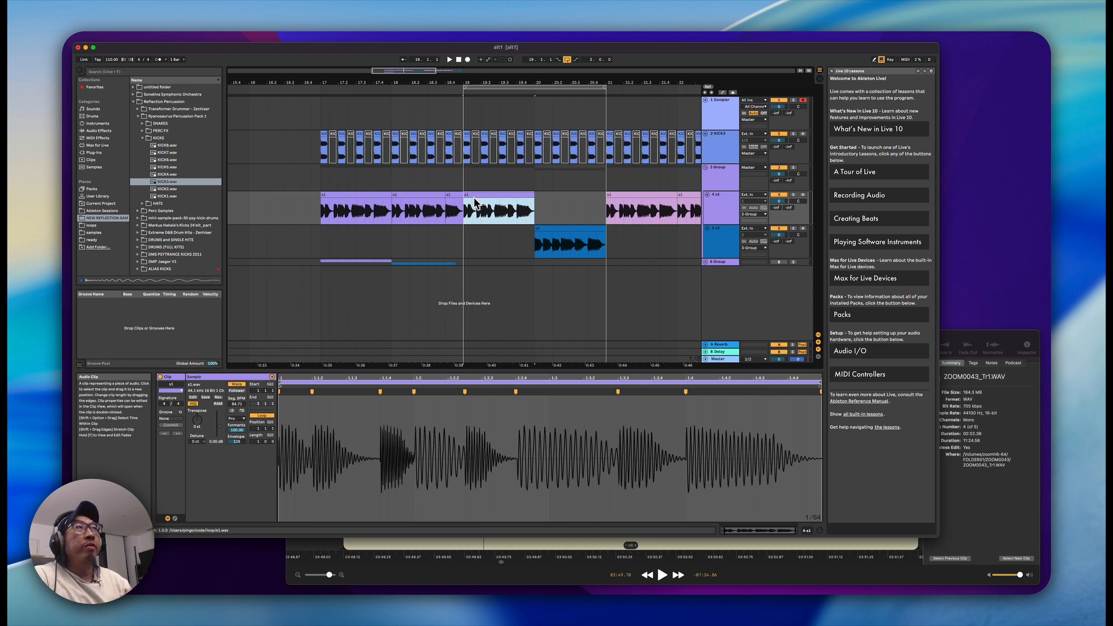
pyautogui.hscroll(5, 474, 202)
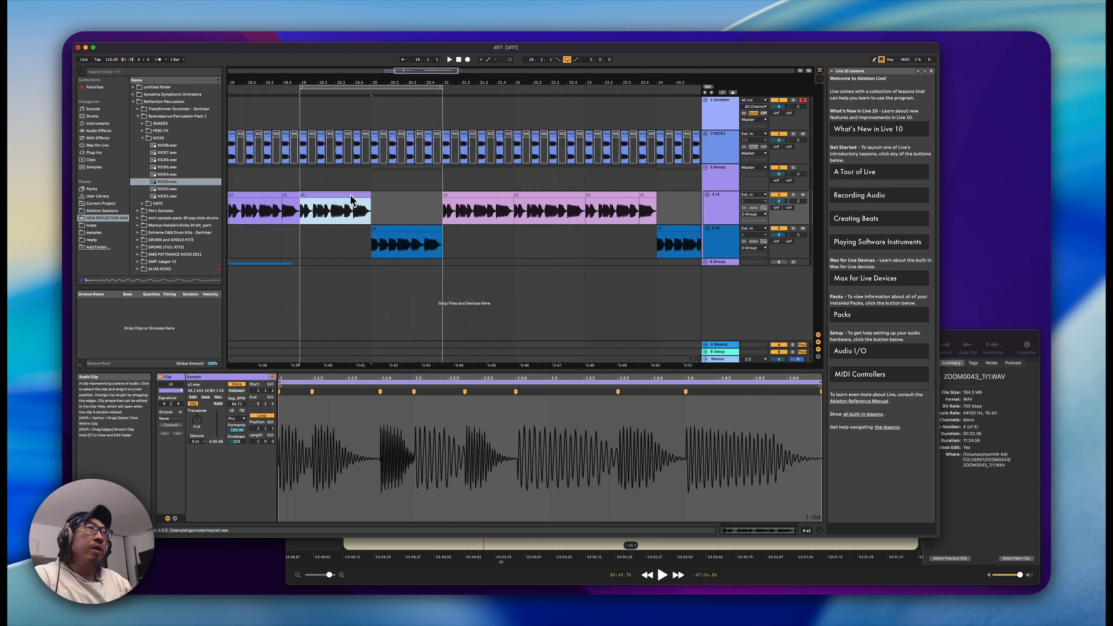
# Show the s1 track's device chain, add a Compressor from the audio effects, and select the Delay effect
pyautogui.click(275, 409)
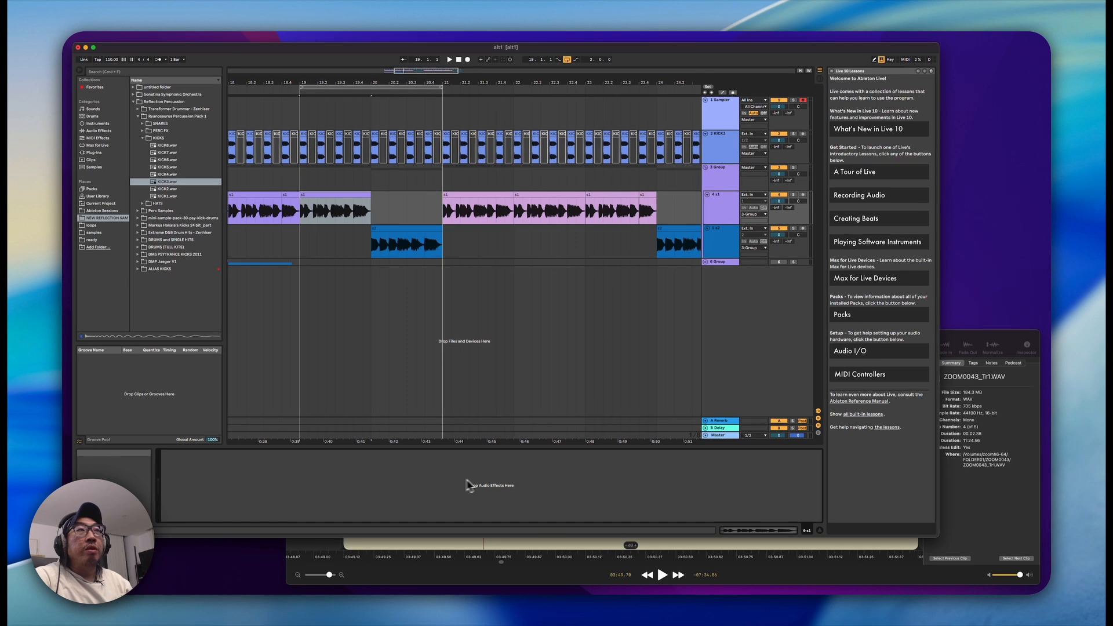
pyautogui.click(99, 131)
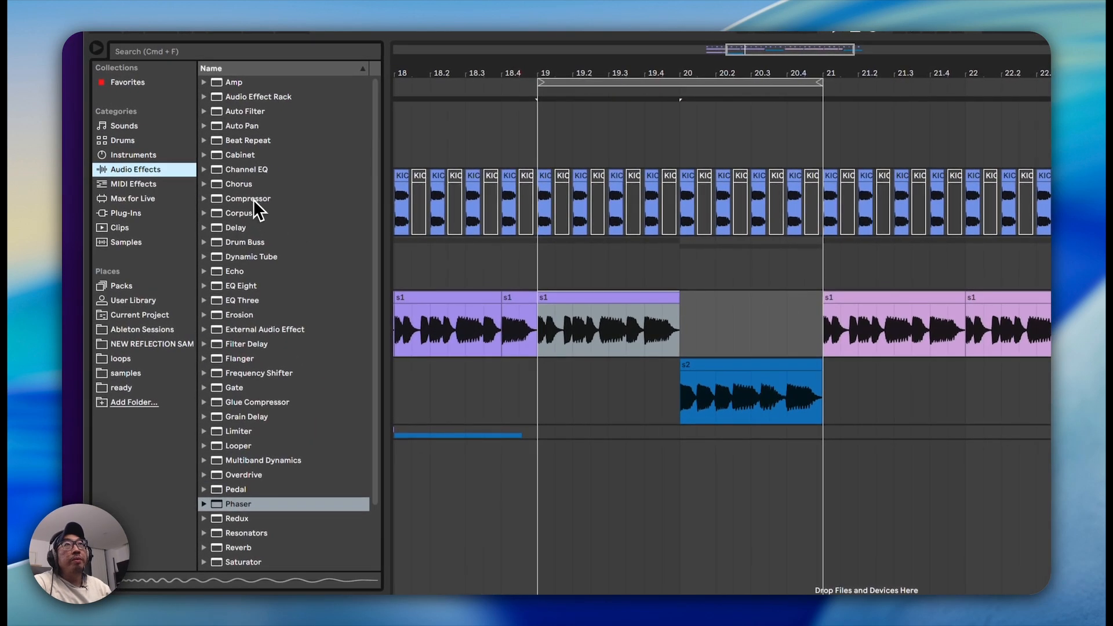
pyautogui.doubleClick(253, 200)
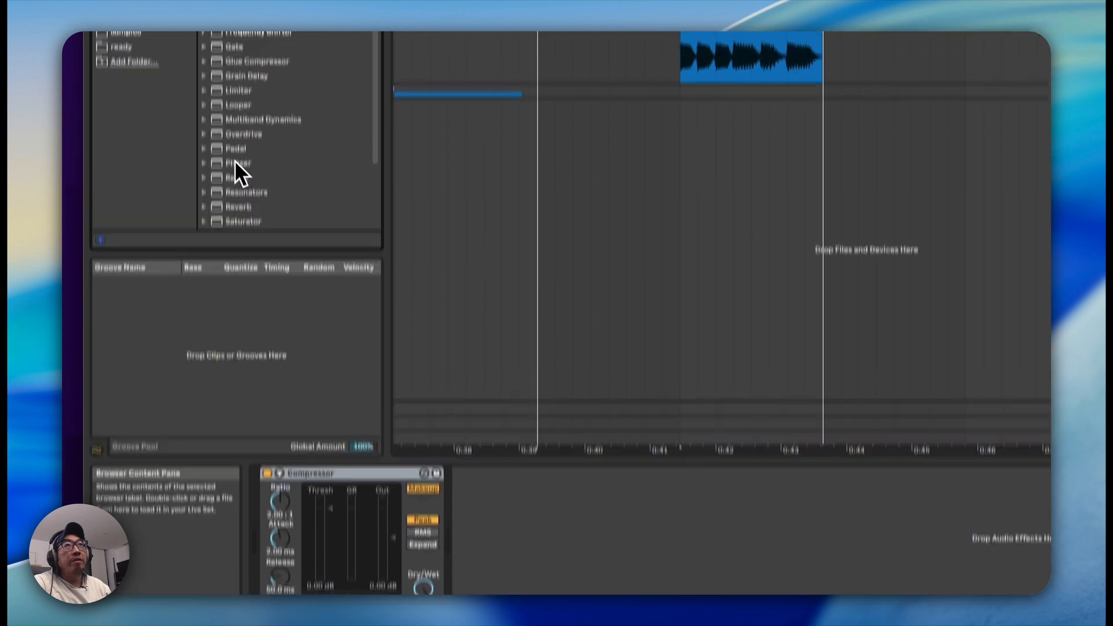
pyautogui.click(239, 162)
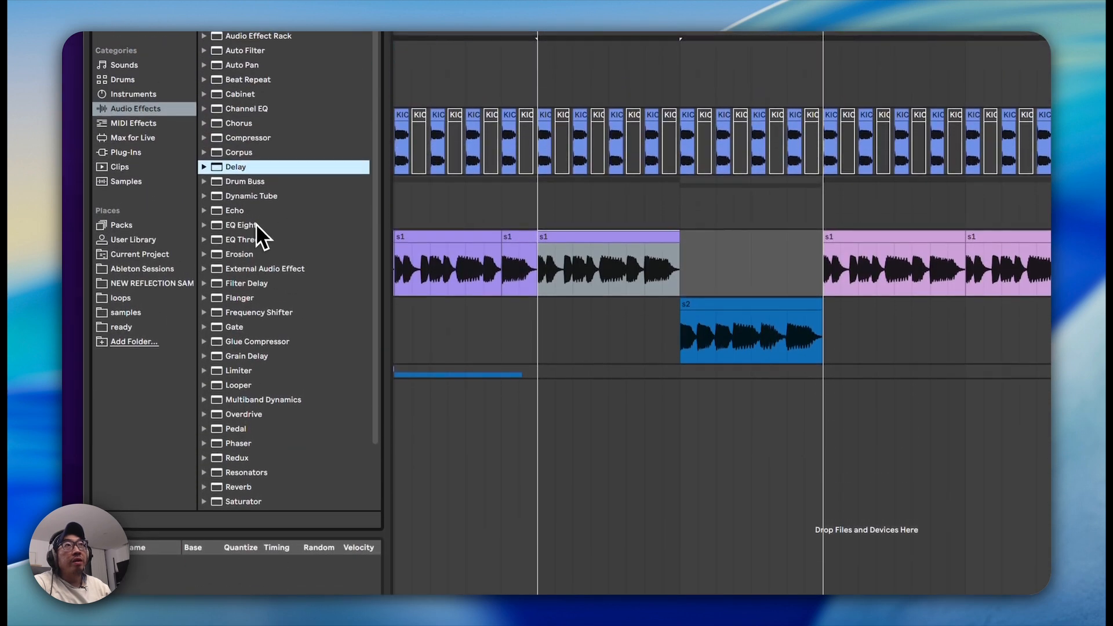
# Add the EQ Eight and Filter Delay audio effects to the s1 track's device chain
pyautogui.click(249, 226)
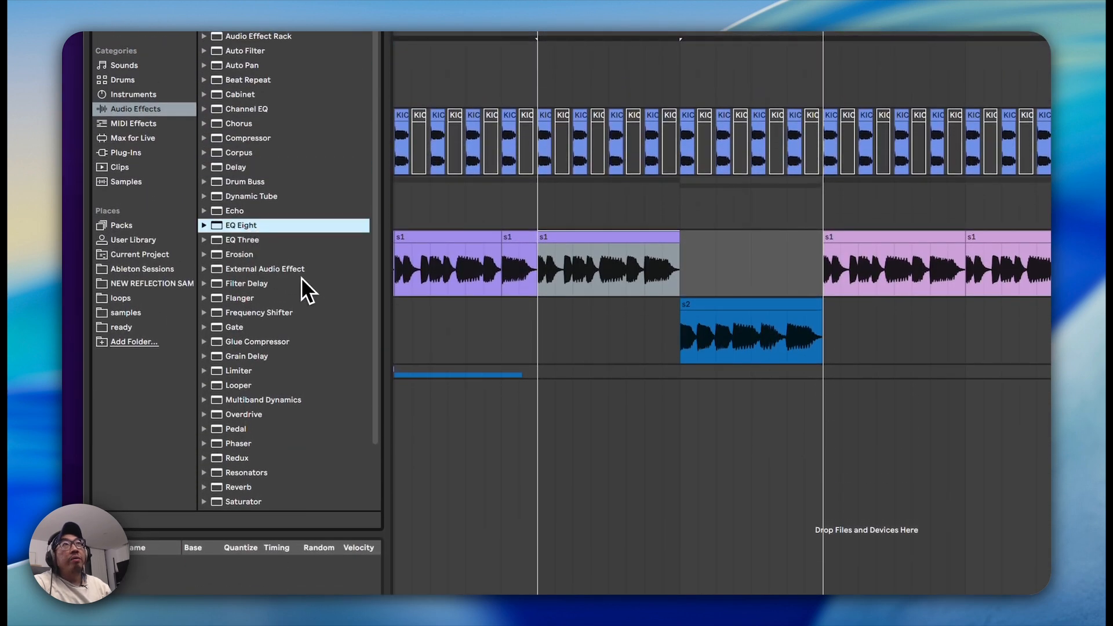
pyautogui.doubleClick(246, 283)
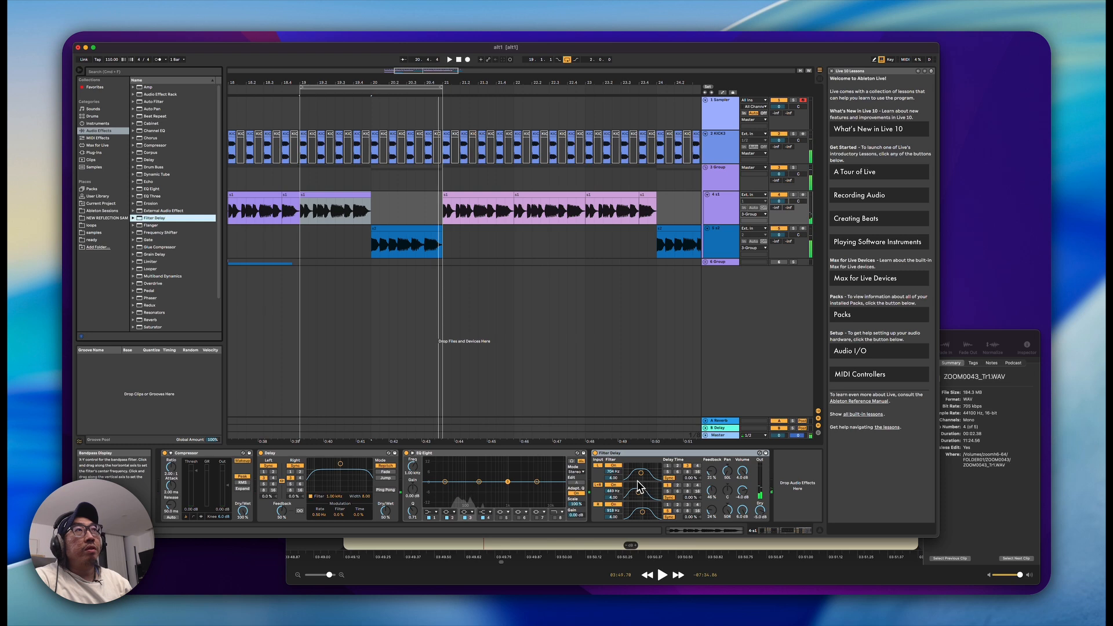
# Remove the Delay, EQ Eight, Filter Delay and Compressor from the s1 track's device chain
pyautogui.click(352, 454)
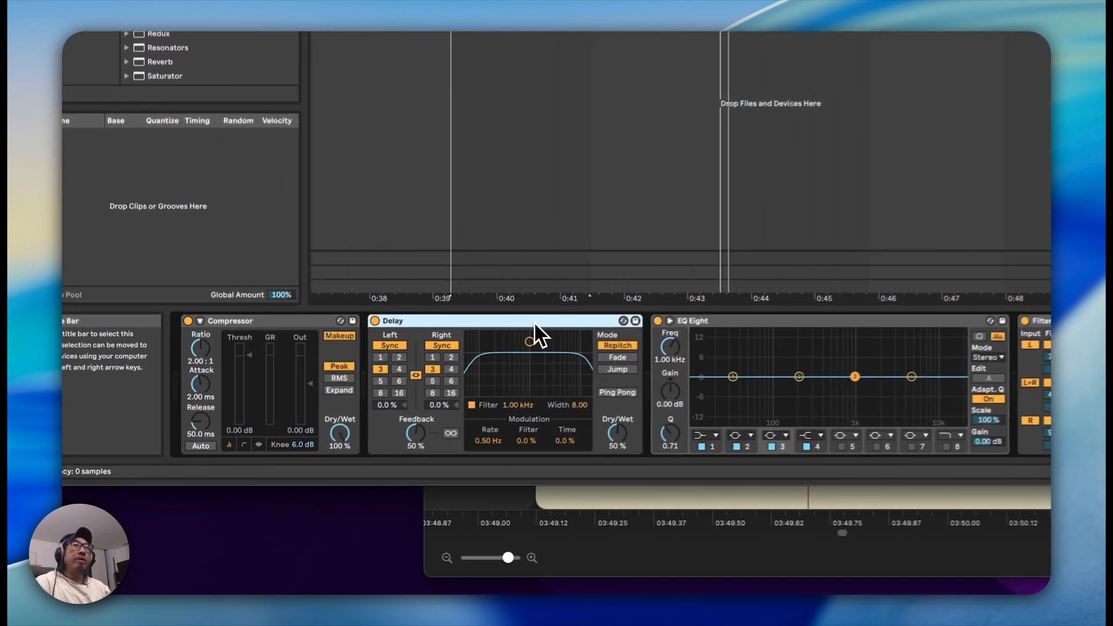
pyautogui.click(566, 455)
pyautogui.press('Delete')
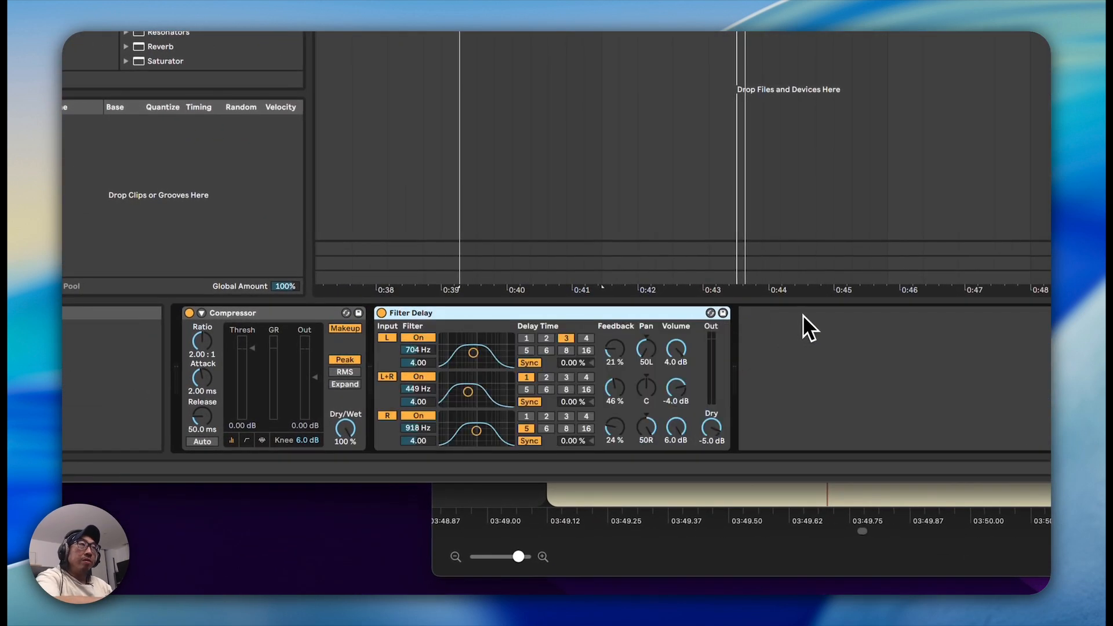
pyautogui.press('Delete')
pyautogui.press('Delete')
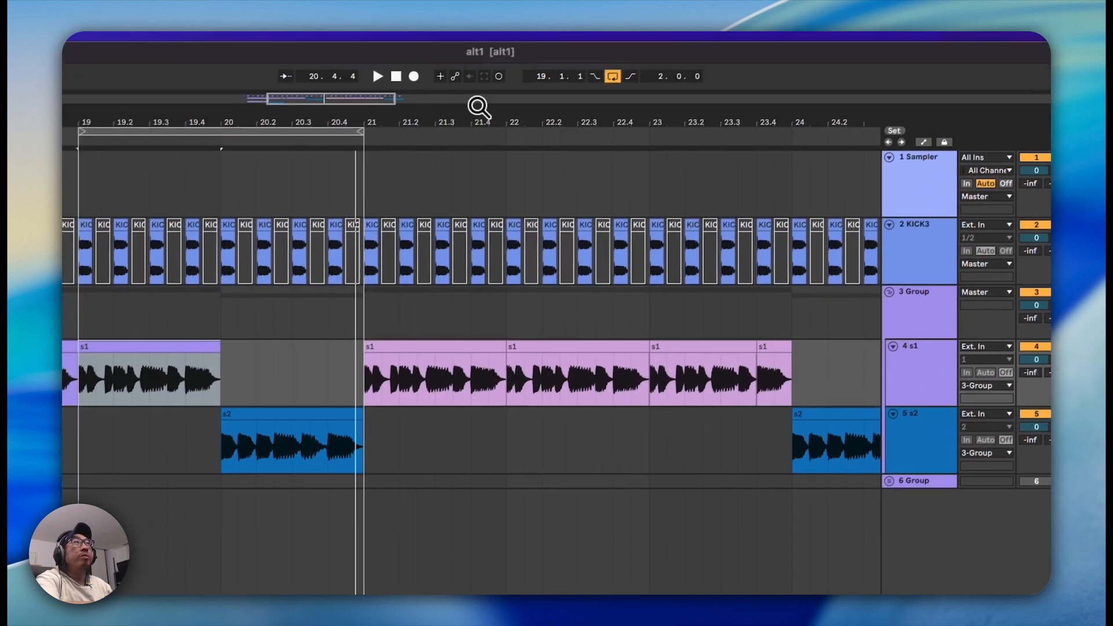
# Adjust the arrangement view around the s1 and s2 clips and select the 3 Group track
pyautogui.moveTo(599, 7); pyautogui.dragTo(702, 178)
pyautogui.click(599, 322)
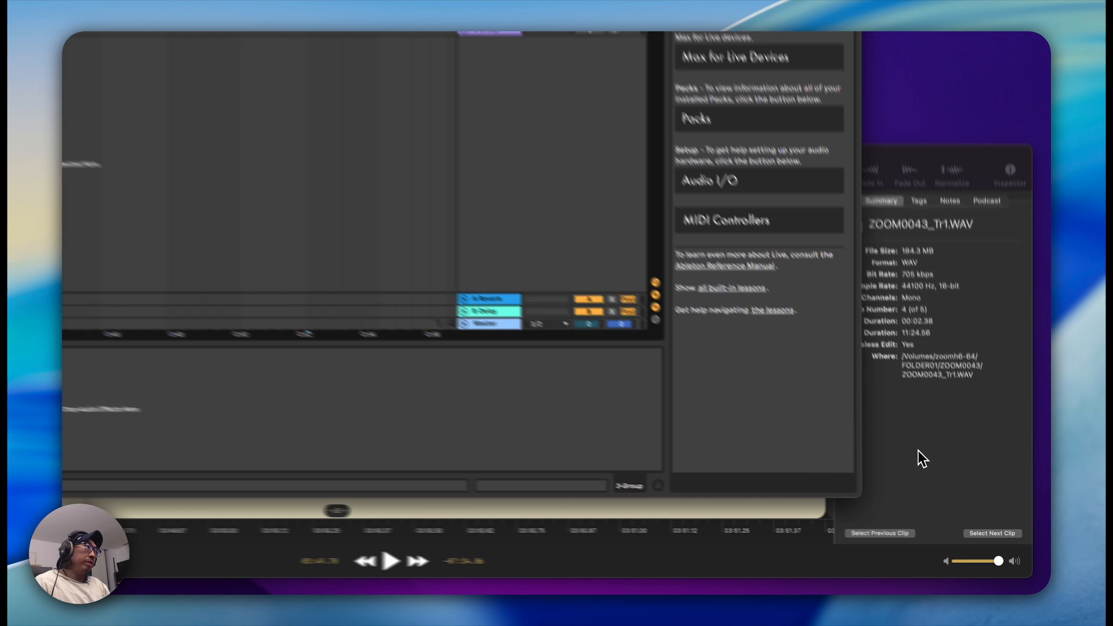
# Switch to the ZOOM0043_Tr1.WAV audio editor, shift its window slightly and widen it
pyautogui.click(922, 448)
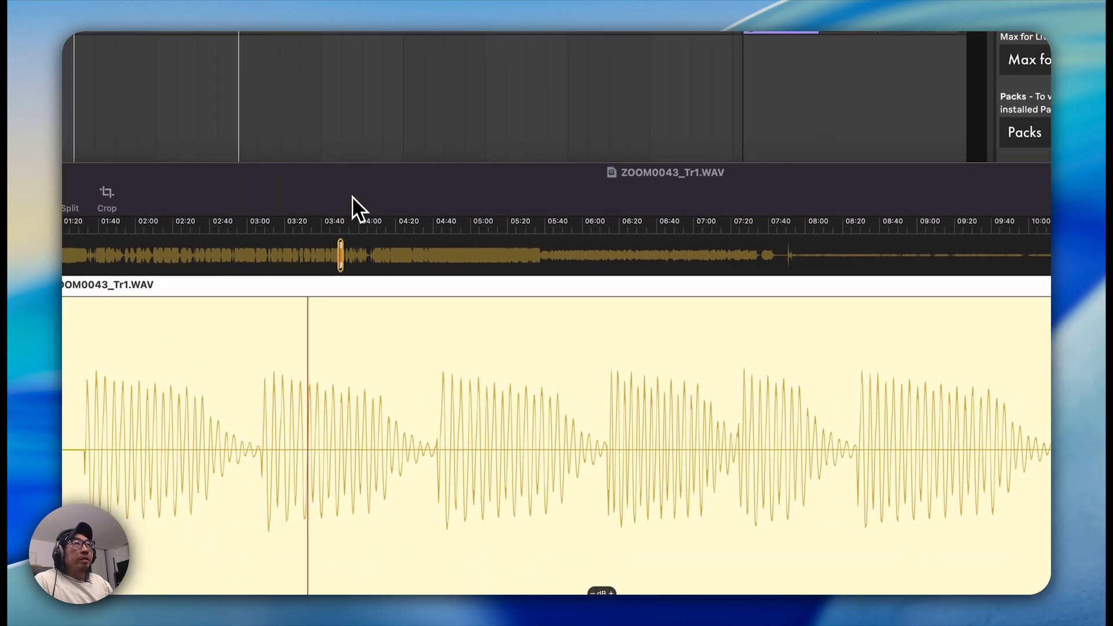
pyautogui.moveTo(363, 186); pyautogui.dragTo(332, 181)
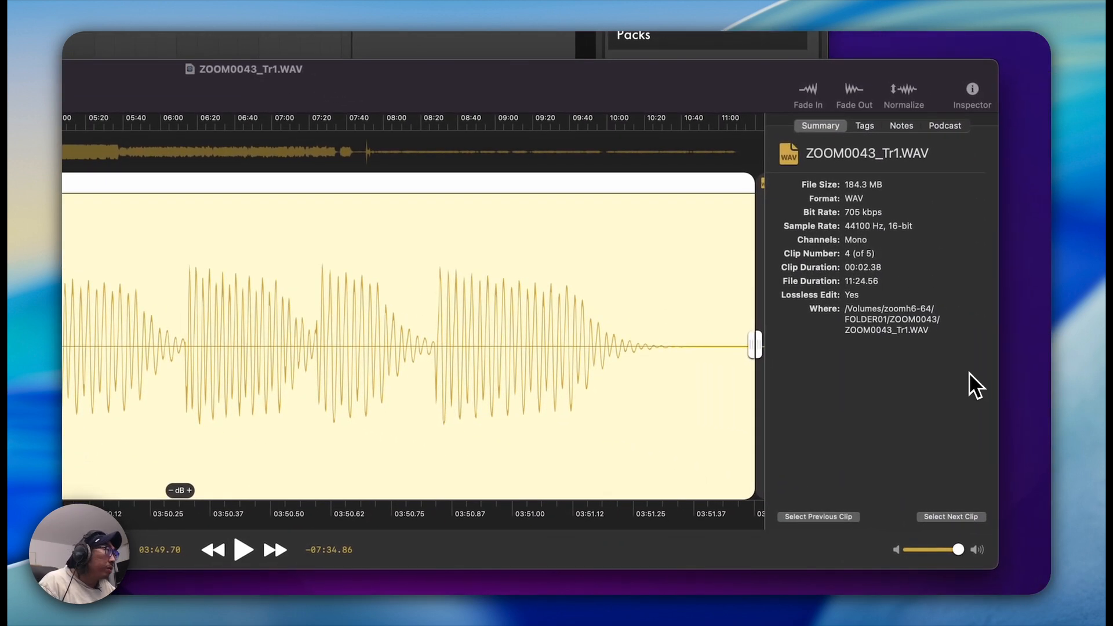
pyautogui.moveTo(1012, 359); pyautogui.dragTo(1040, 357)
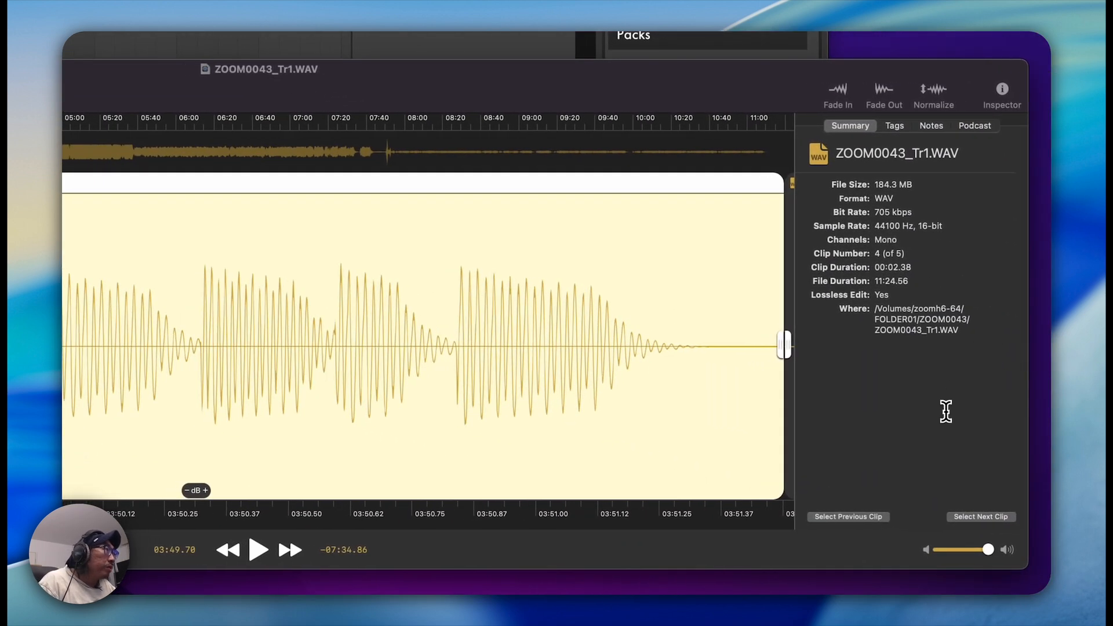